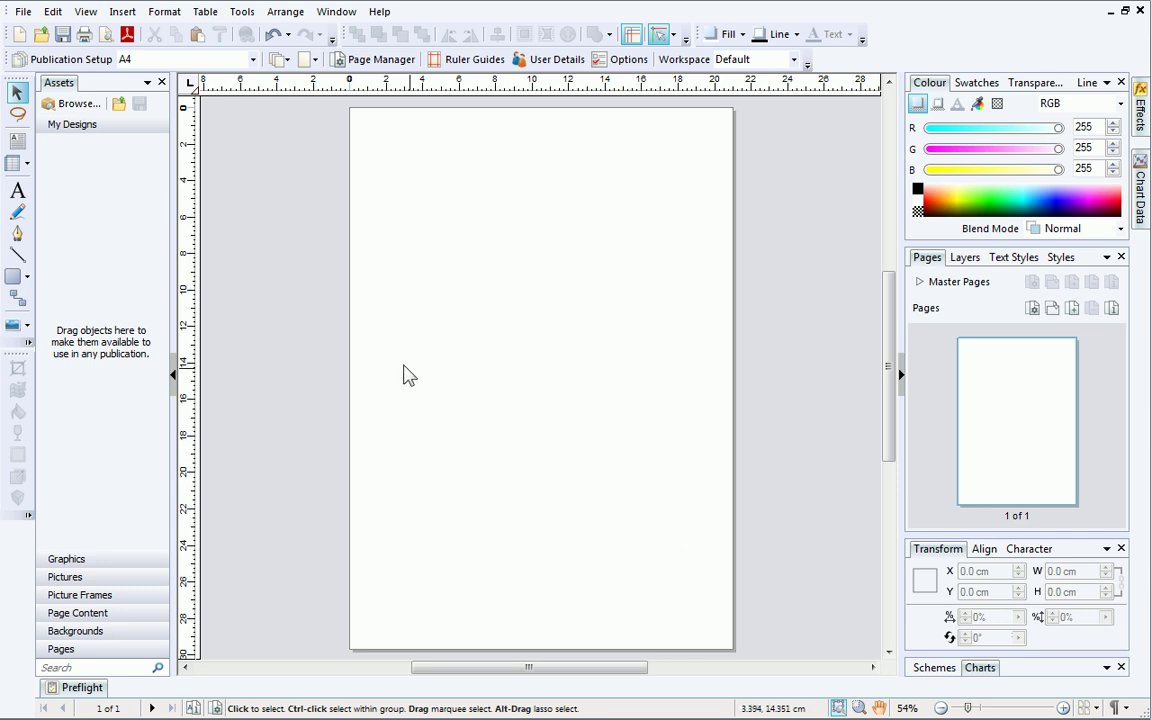
click(18, 191)
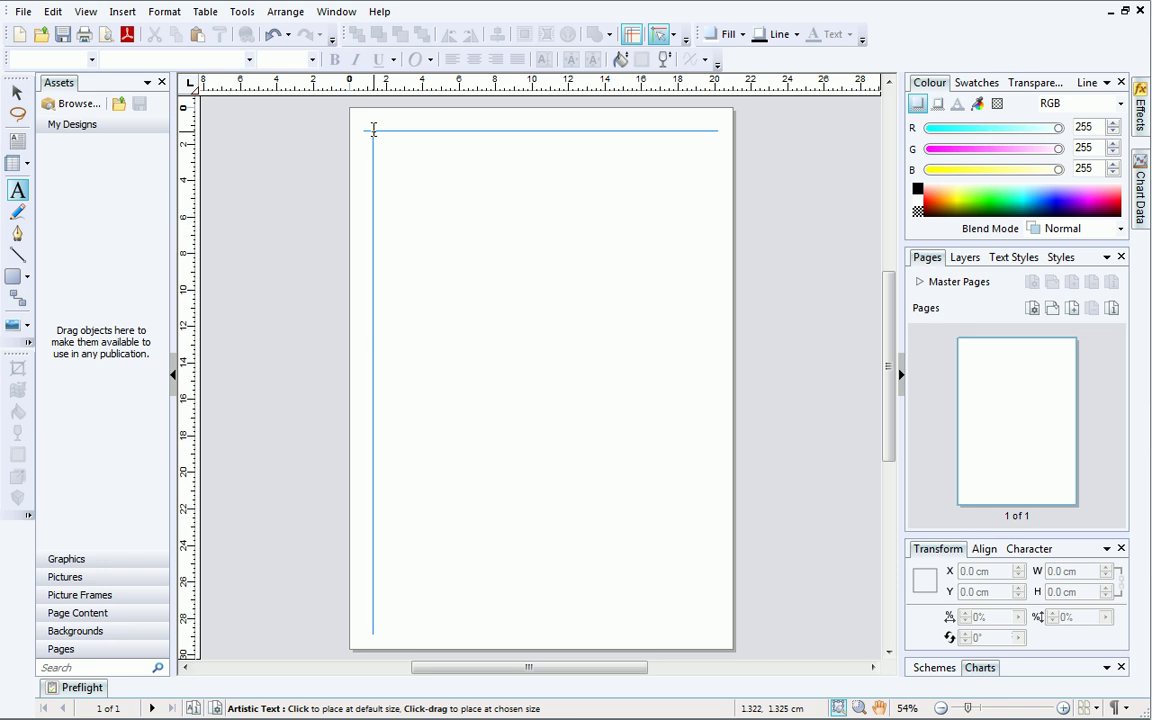
click(373, 130)
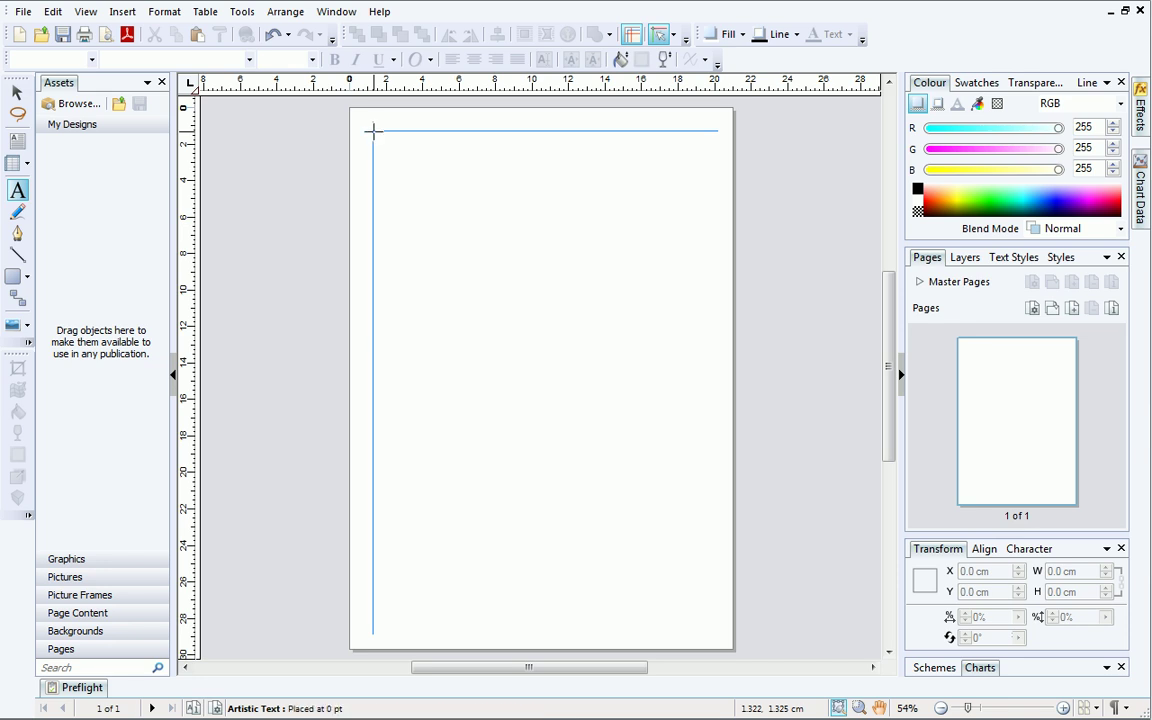
mouse_move(373, 130)
mouse_down()
mouse_move(409, 270)
mouse_move(394, 209)
mouse_up()
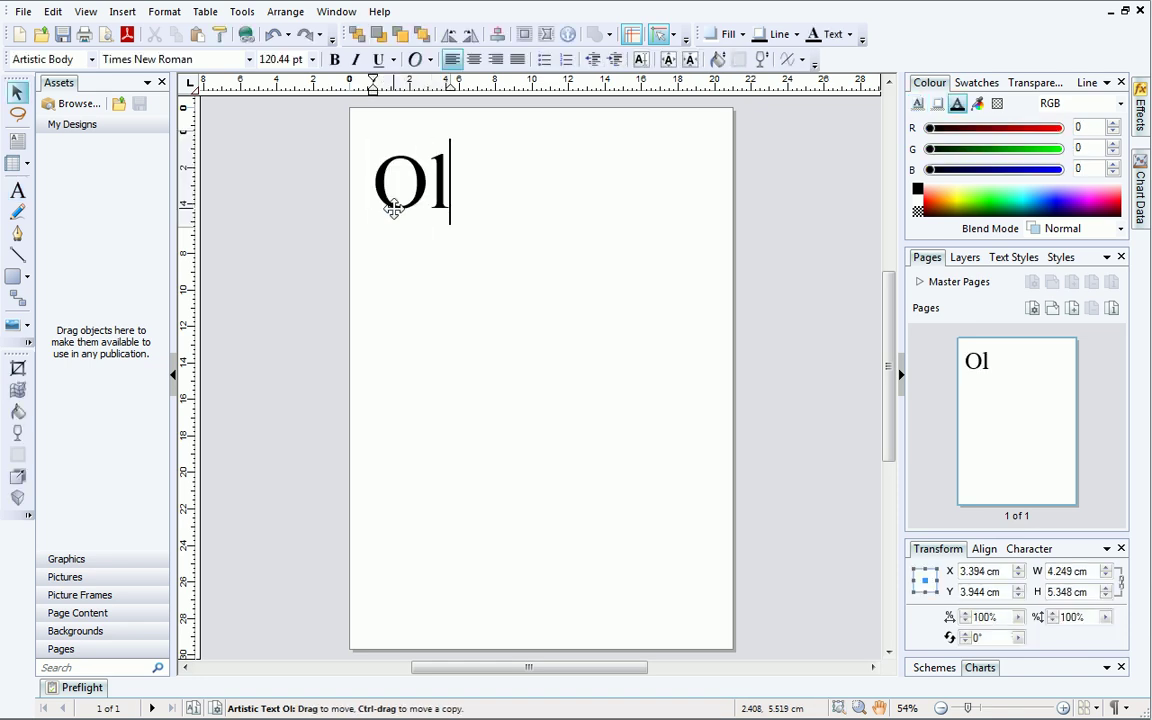
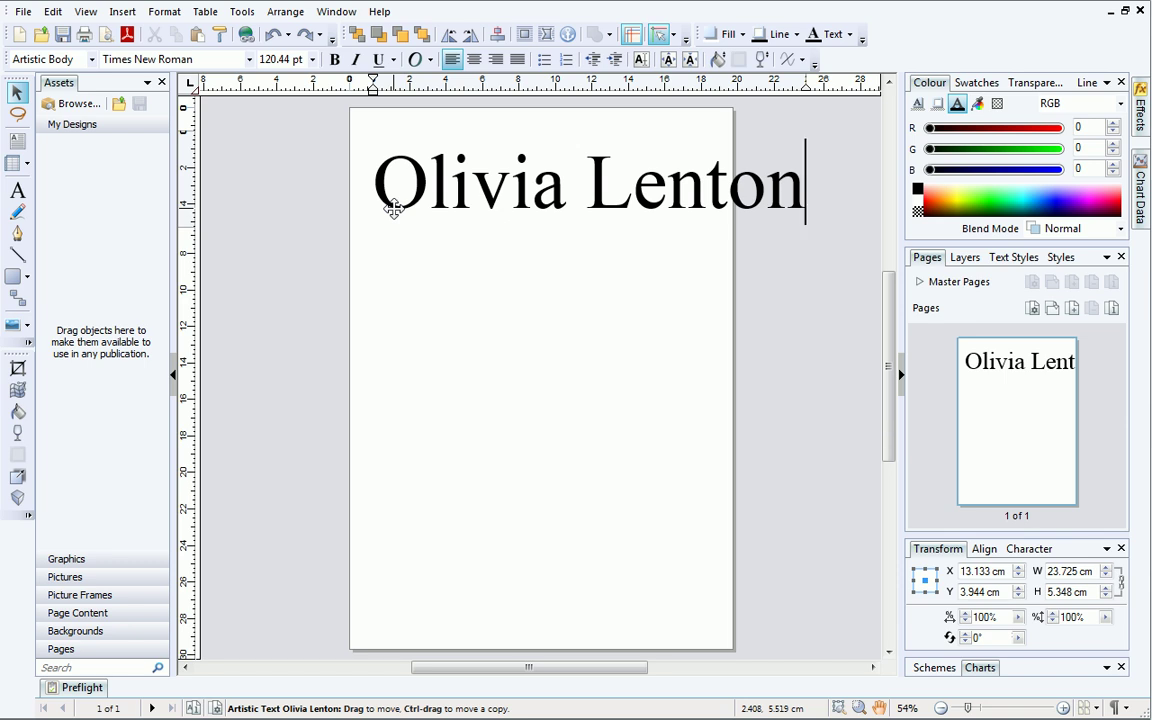
triple_click(408, 170)
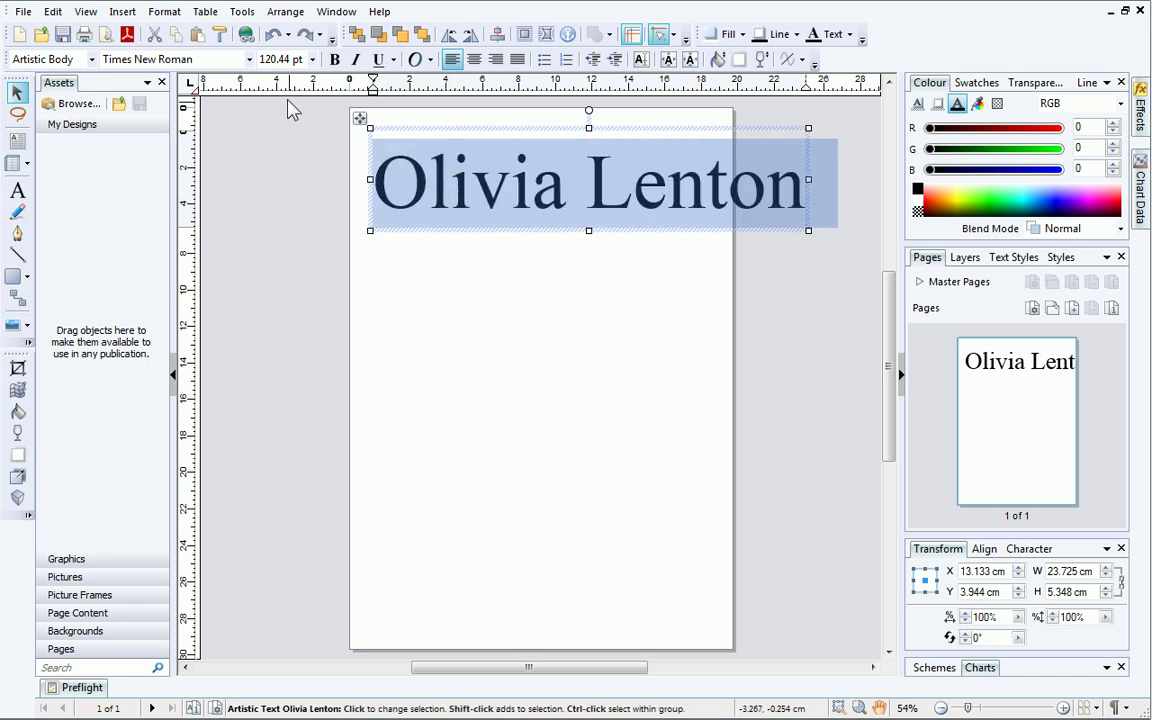
click(249, 60)
drag(361, 100, 362, 123)
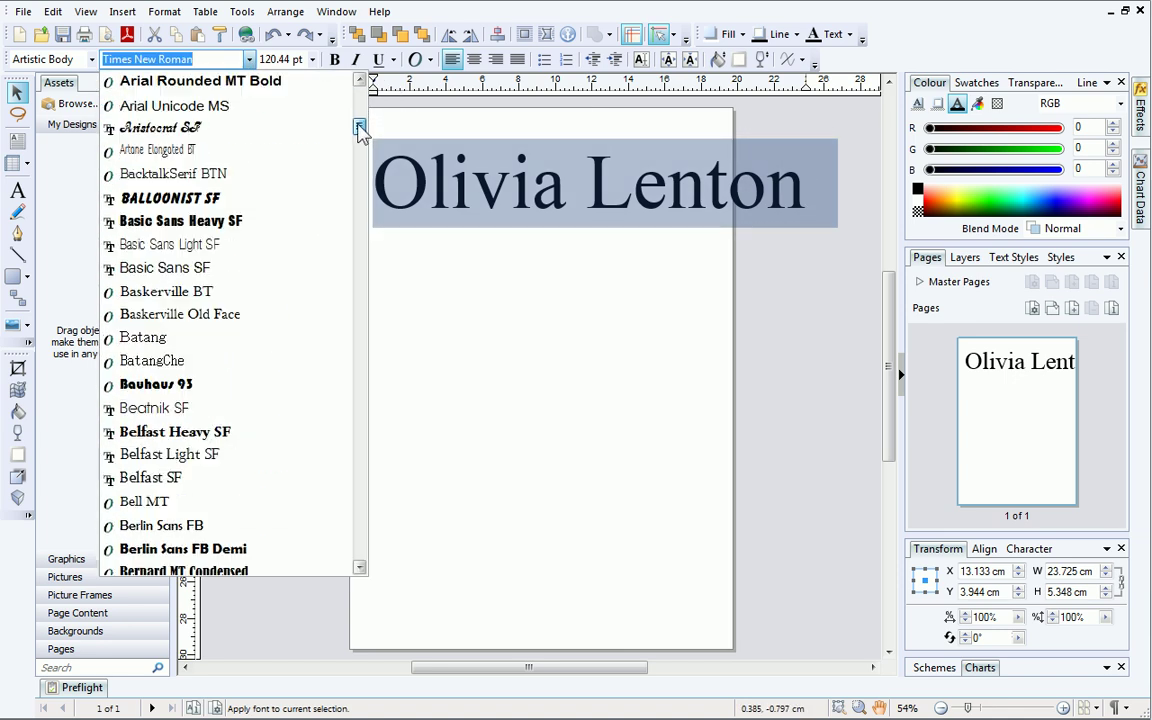
click(338, 178)
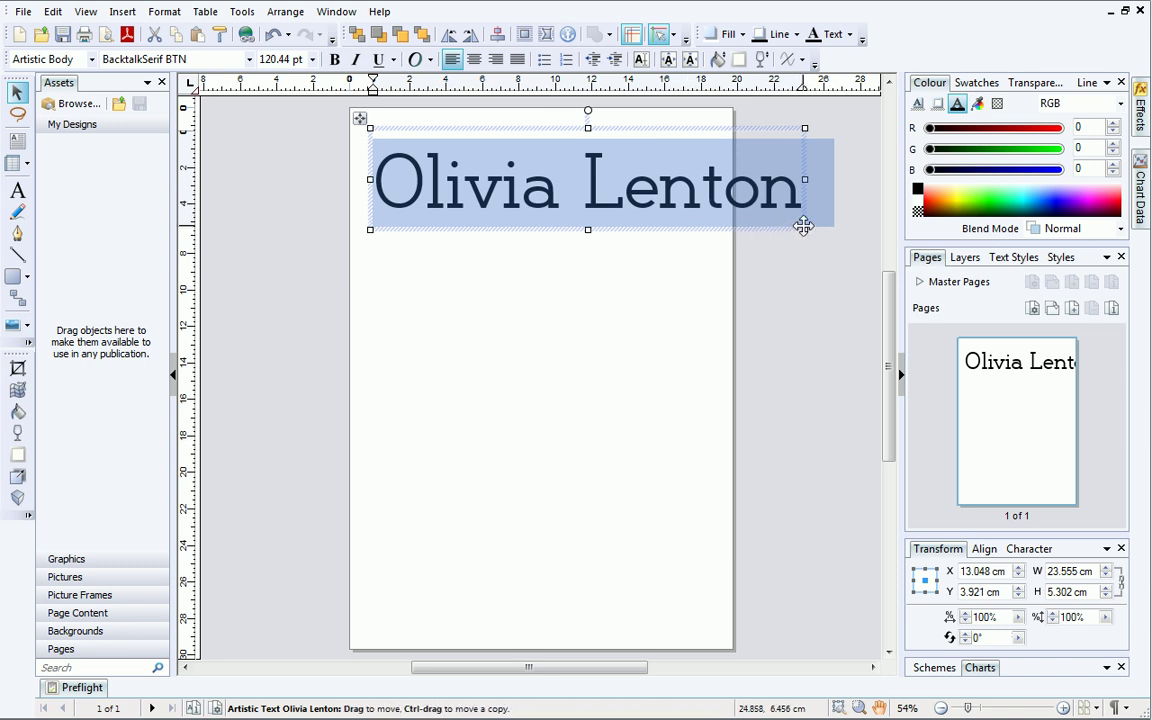
Shrink the heading to fit the page width and colour its text light blue.
drag(804, 228, 712, 222)
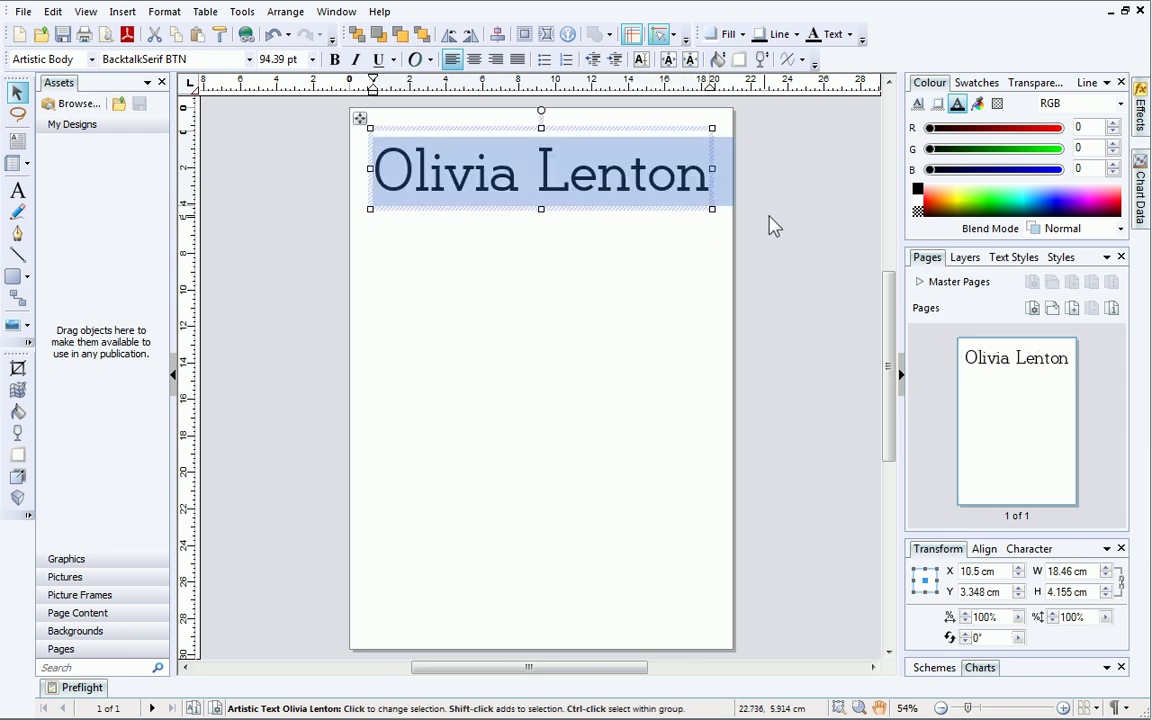
click(957, 105)
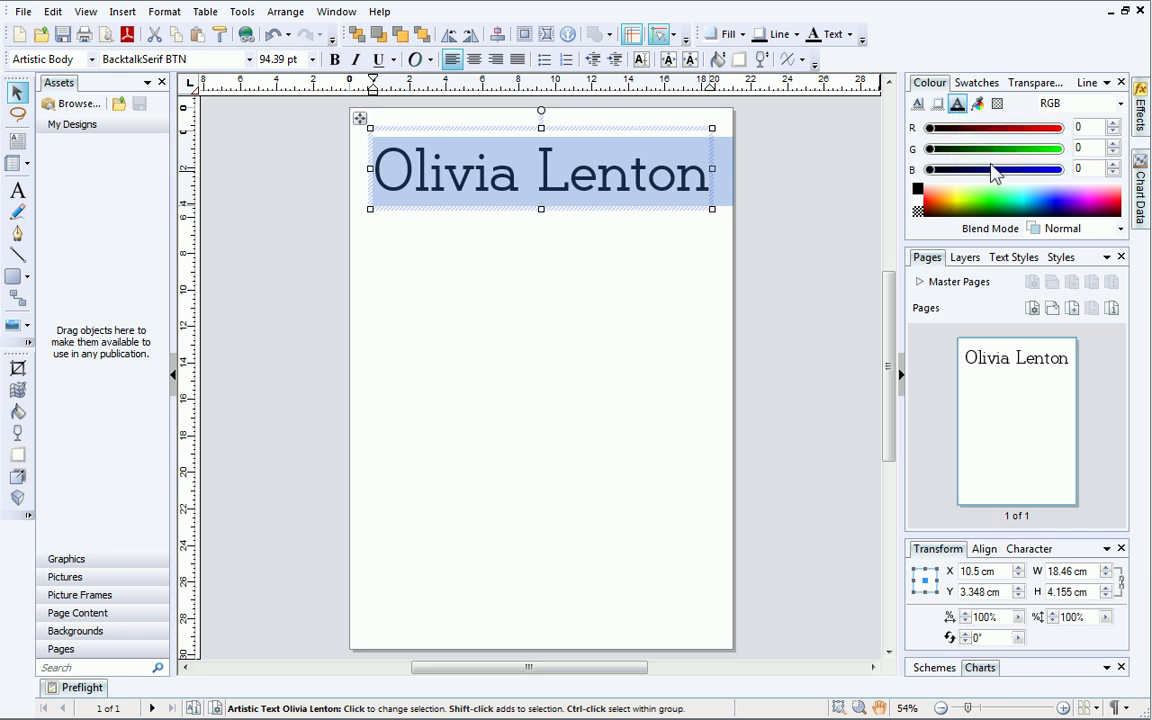
click(1036, 197)
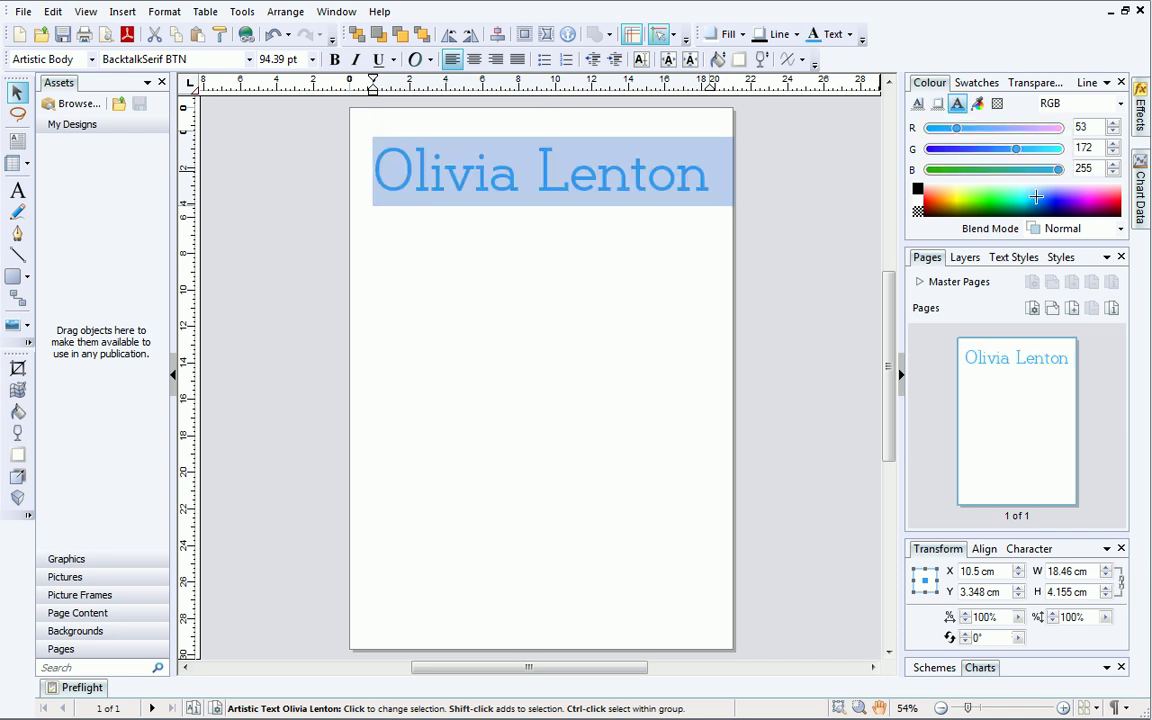
Draw a roughly 18.46 × 23.005 cm text frame below the heading and fill it with placeholder text.
click(20, 146)
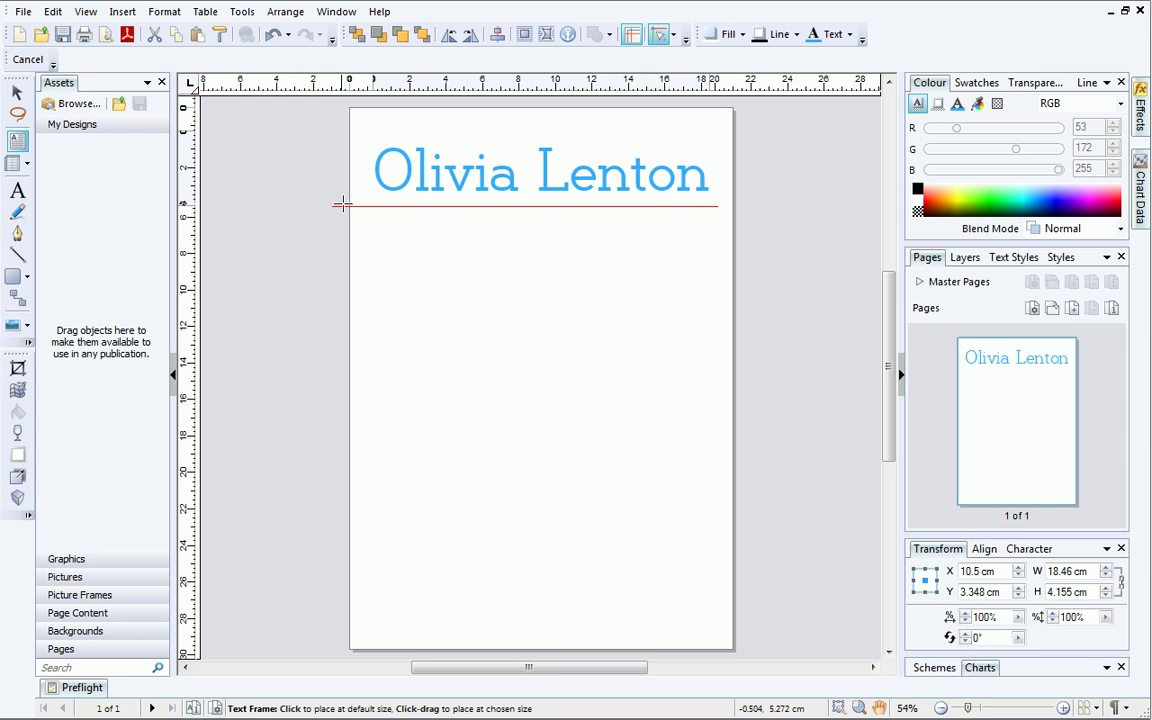
drag(372, 206, 711, 626)
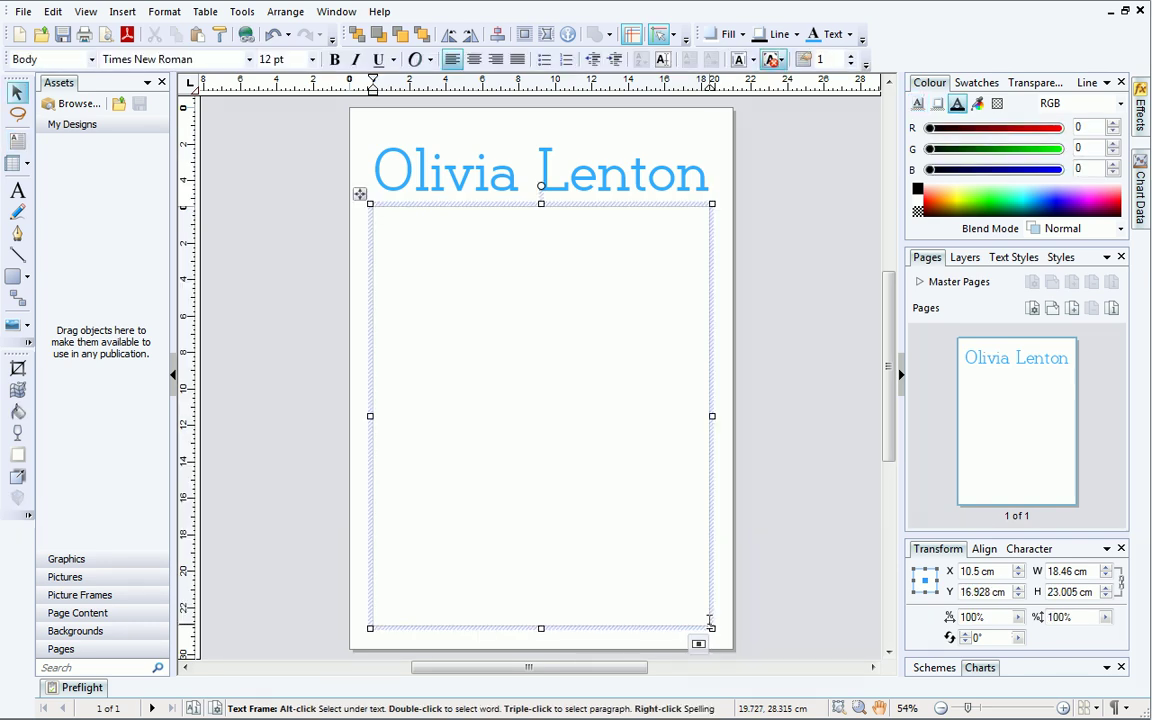
right_click(525, 240)
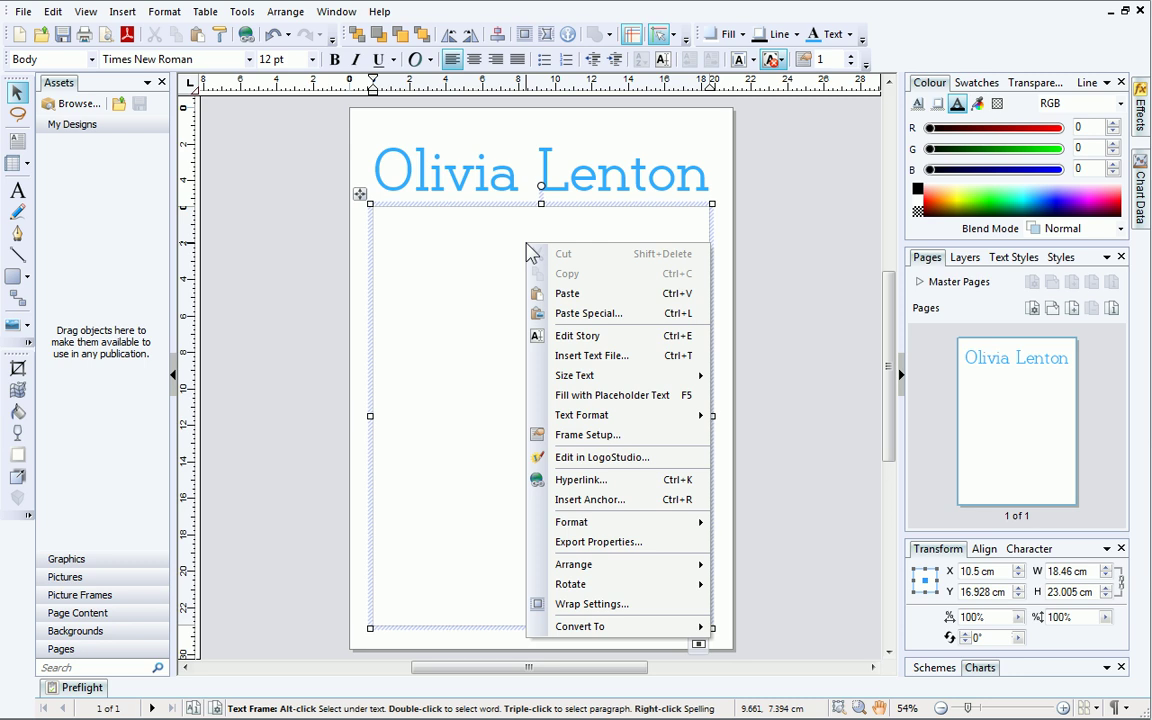
click(640, 396)
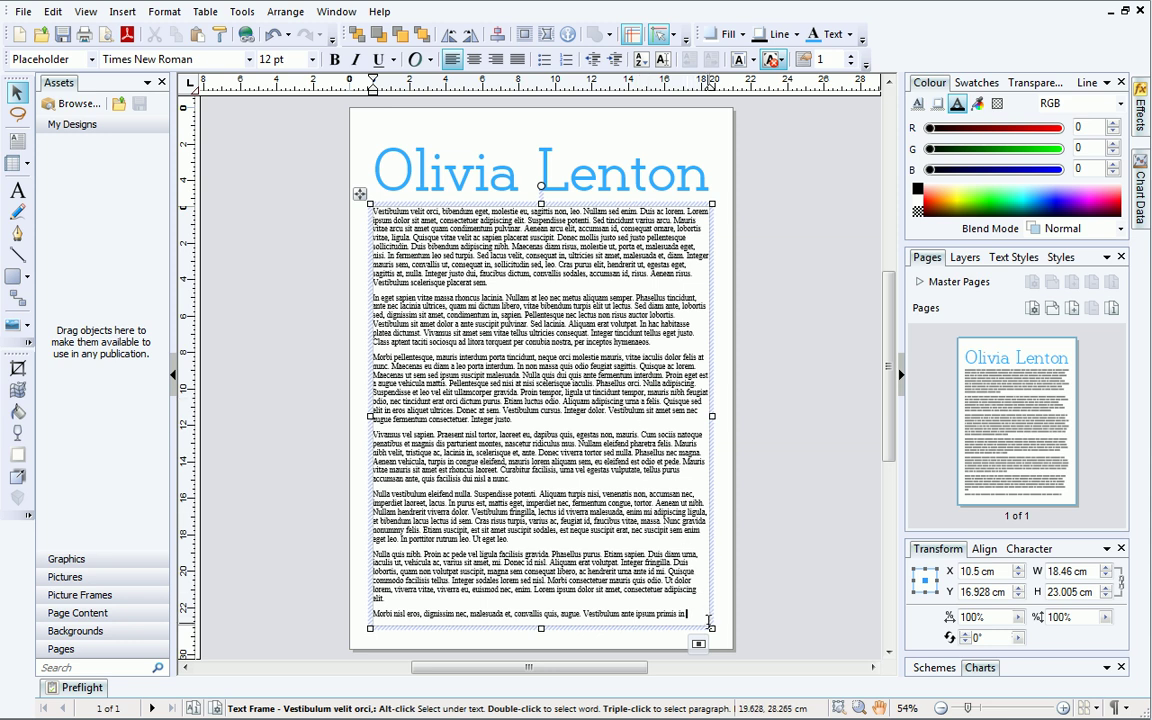
mouse_move(711, 628)
mouse_down()
mouse_move(640, 530)
mouse_move(714, 628)
mouse_up()
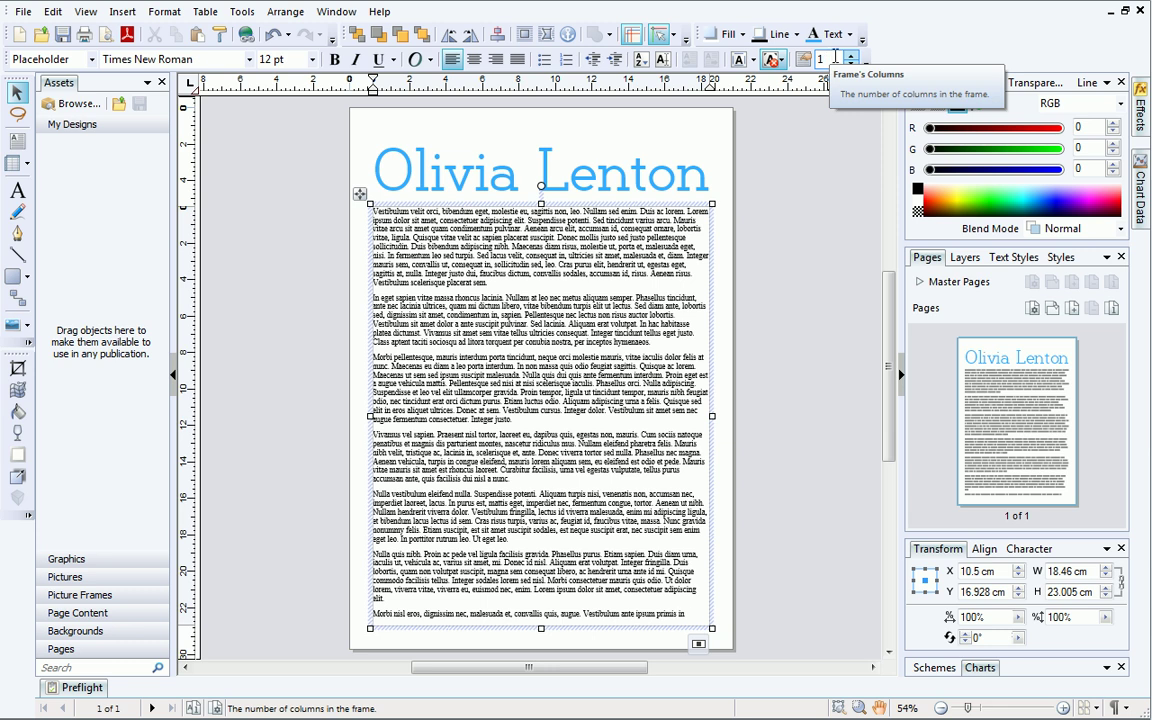
Give the body text frame 3 columns with a 0.6 cm gutter.
click(850, 57)
click(850, 57)
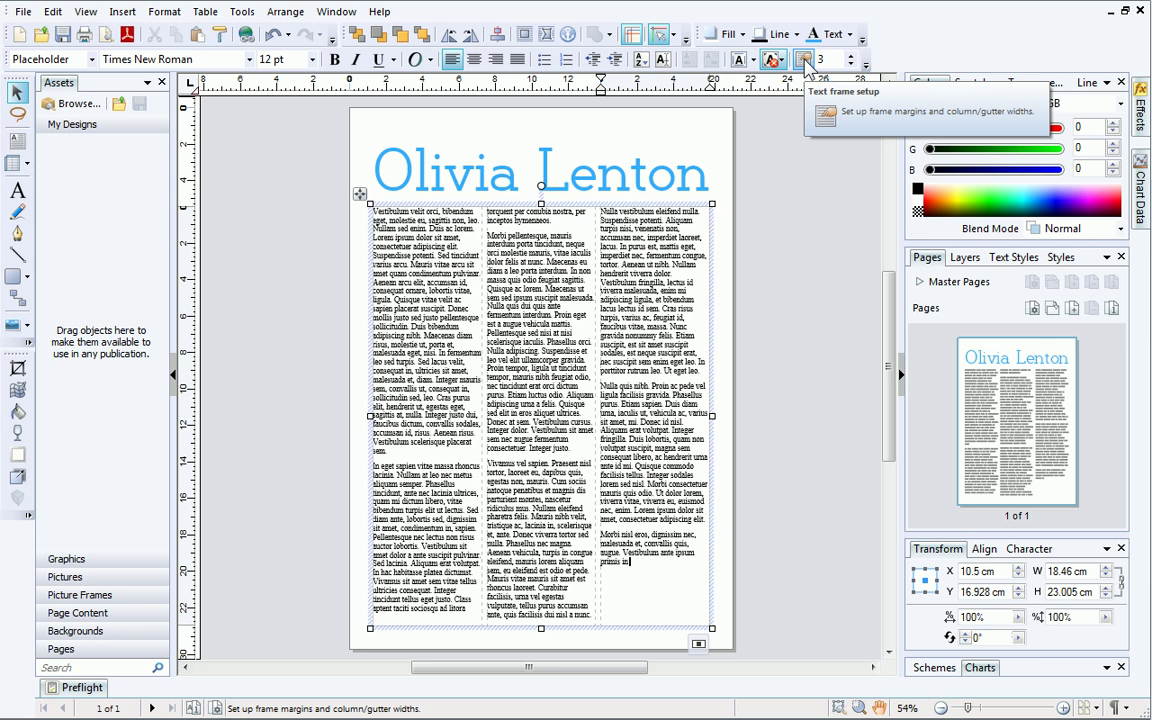
click(804, 60)
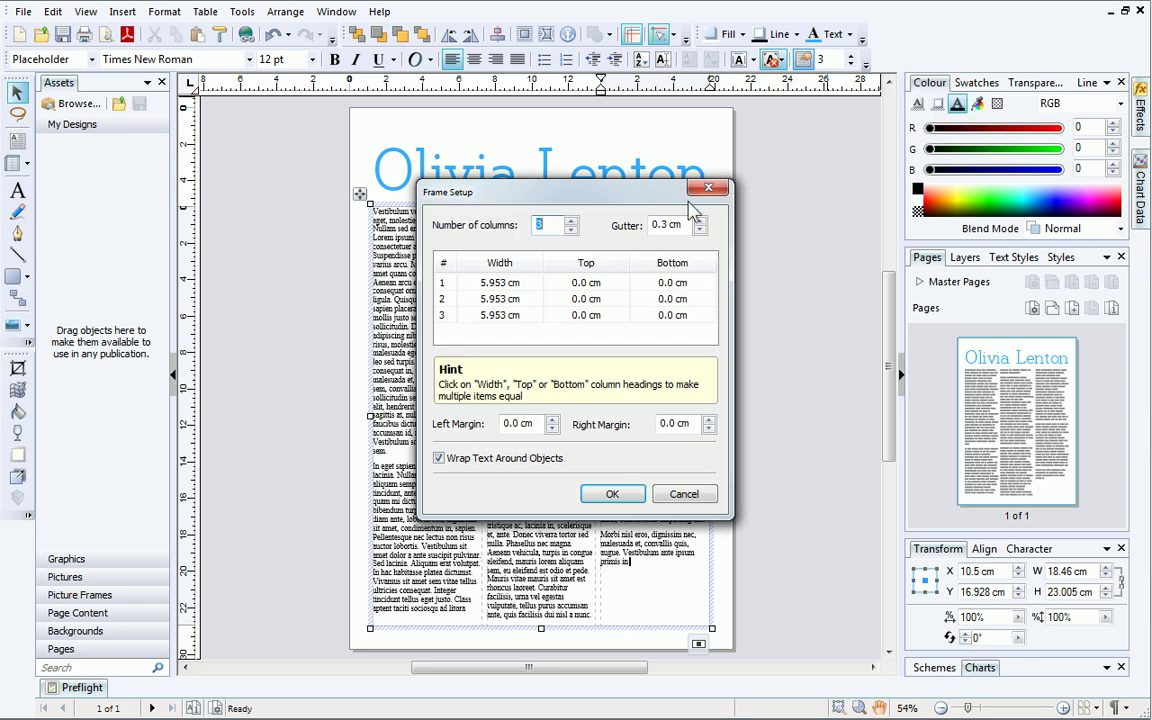
key(Tab)
text(0.6)
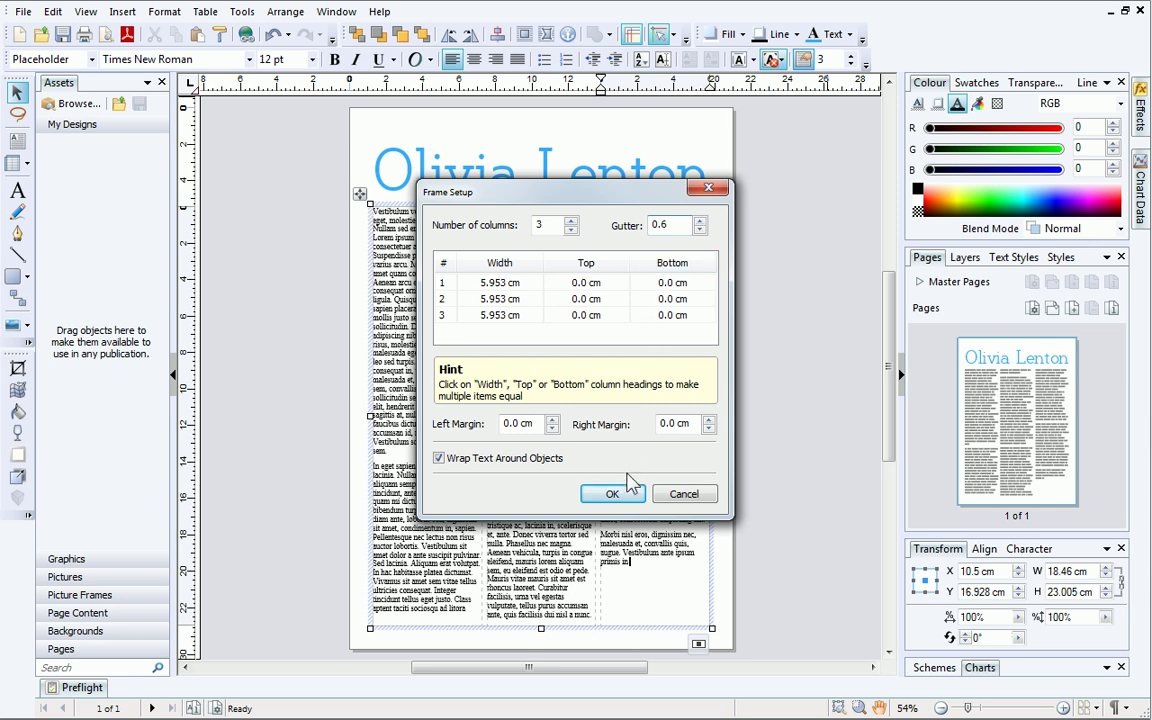
click(612, 494)
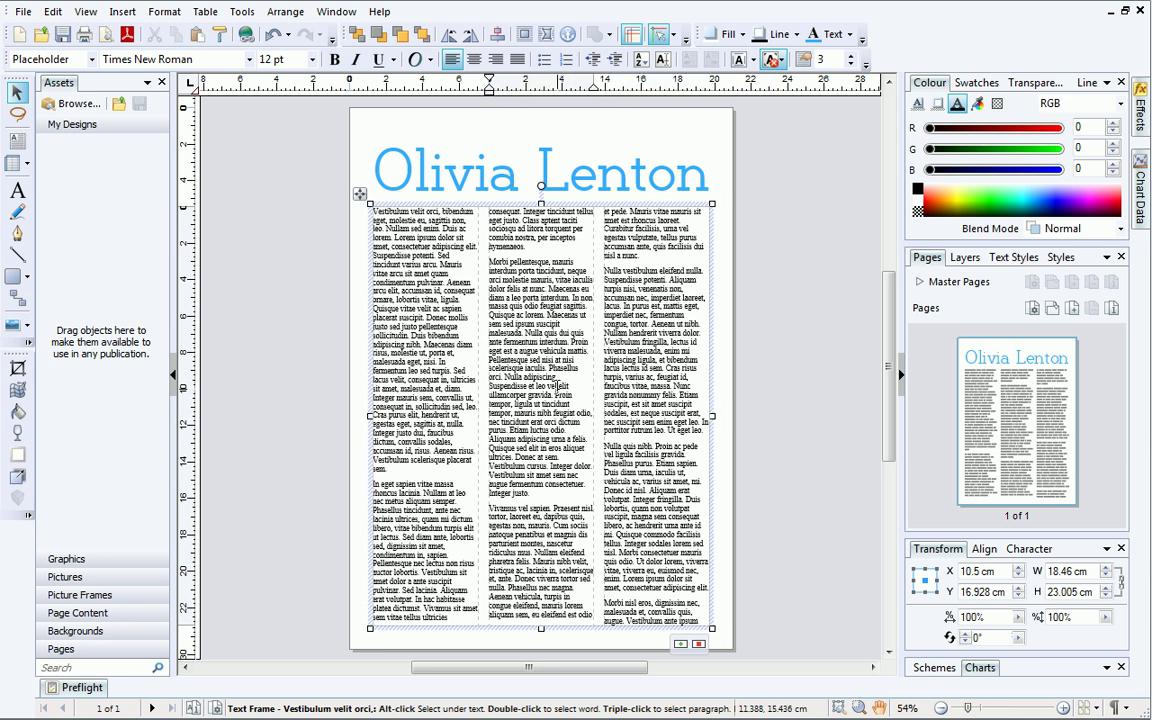
Set all the body text in Berlin Sans FB and justify its paragraphs.
triple_click(505, 352)
key(ctrl+a)
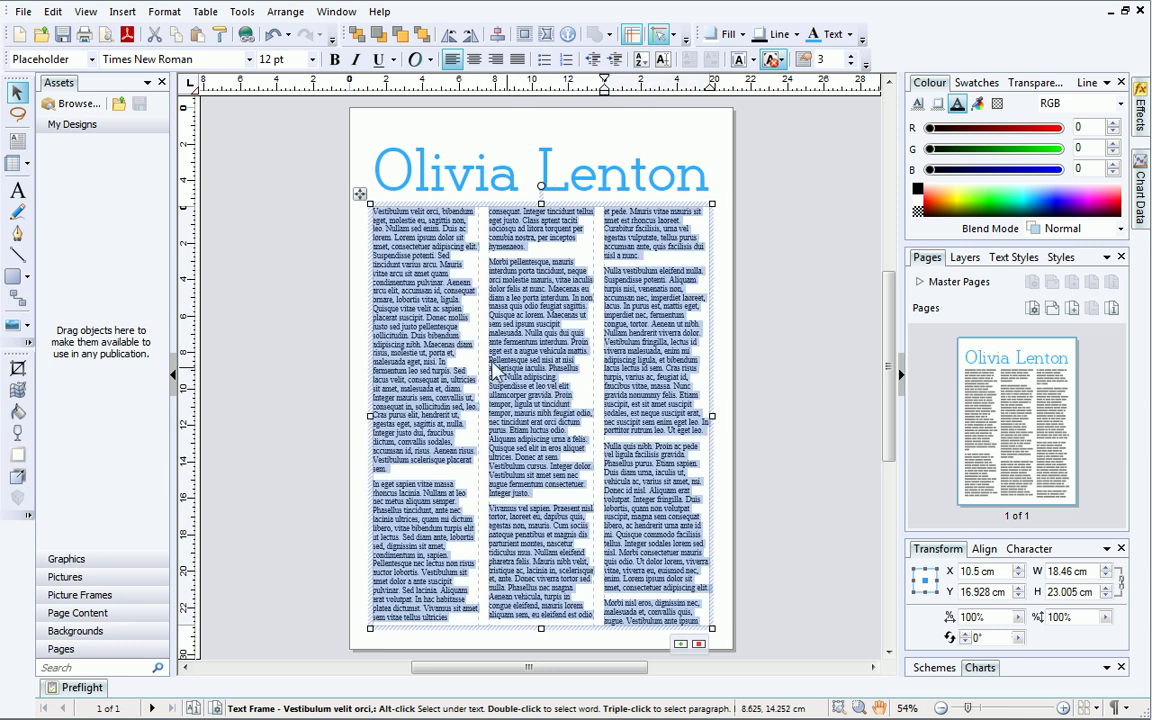
click(249, 59)
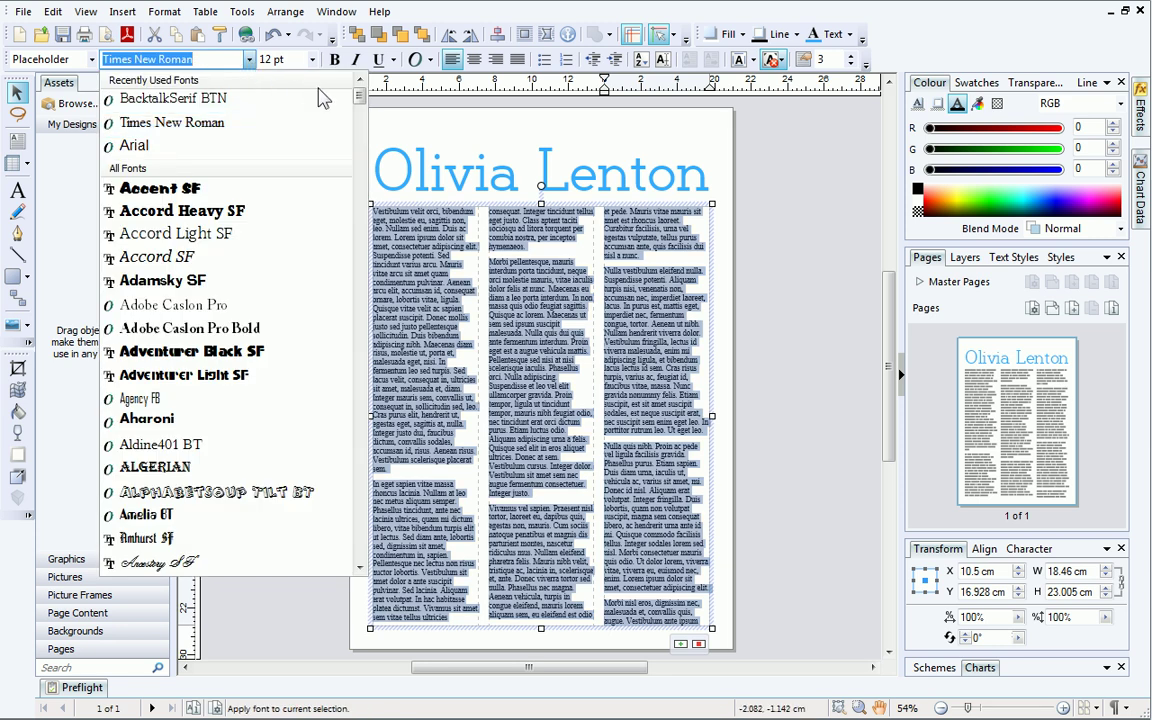
drag(358, 97, 359, 147)
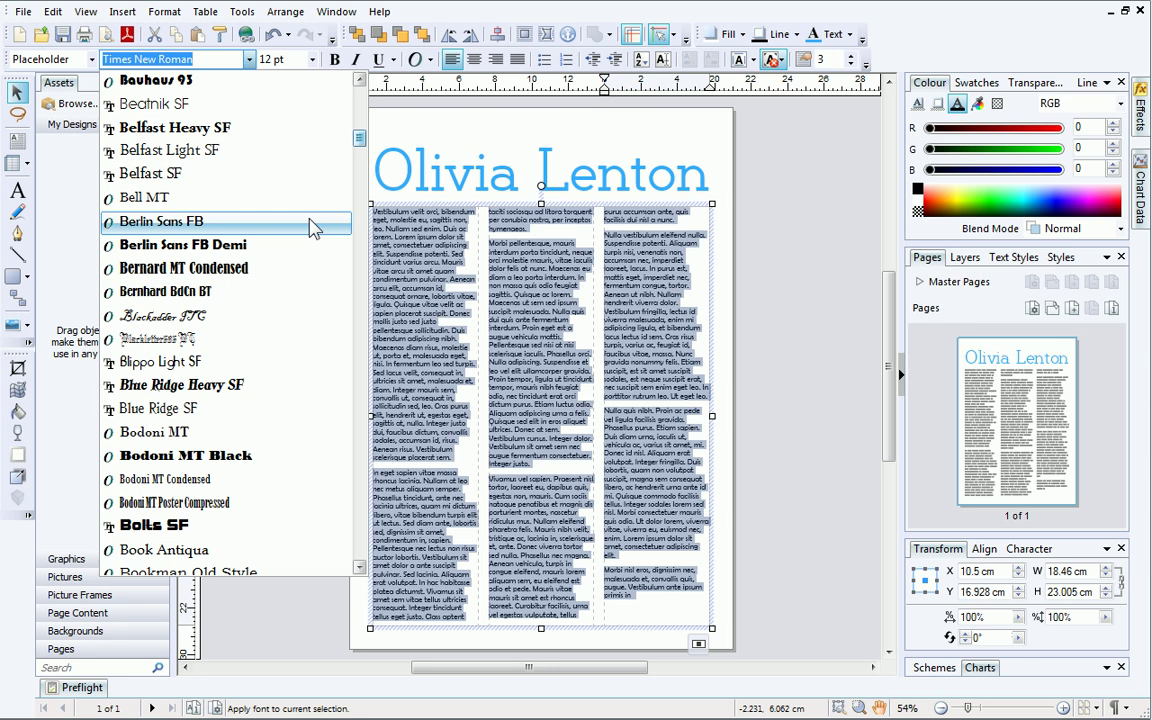
click(312, 223)
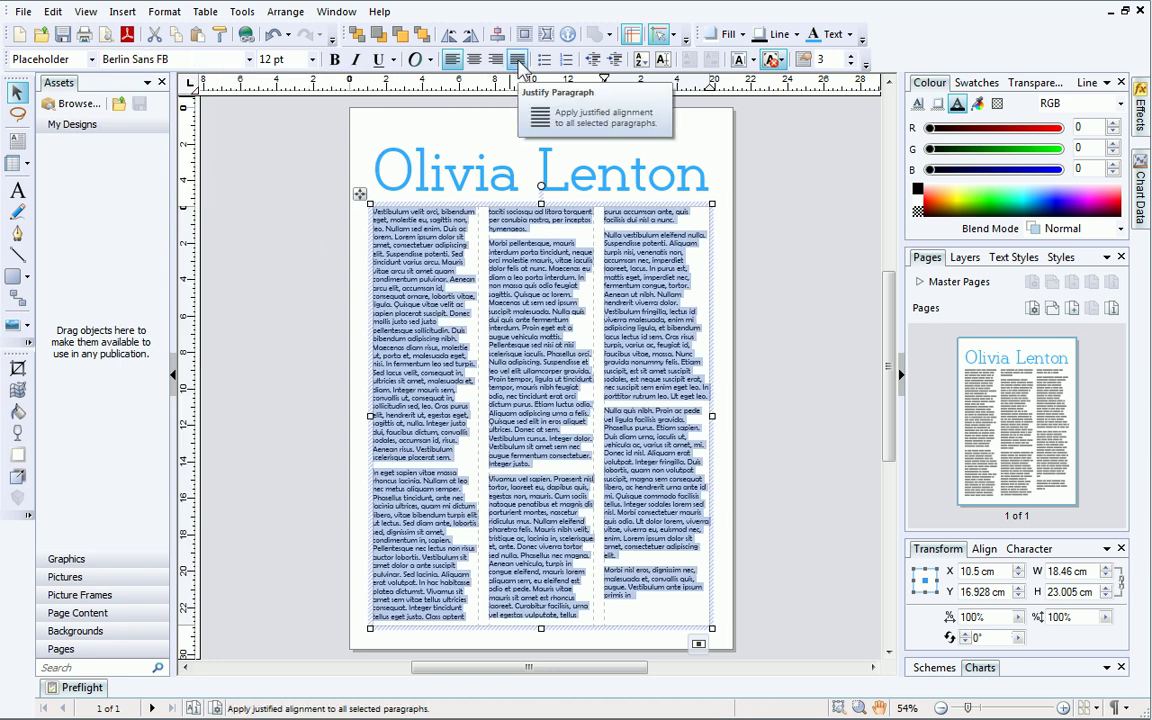
click(519, 62)
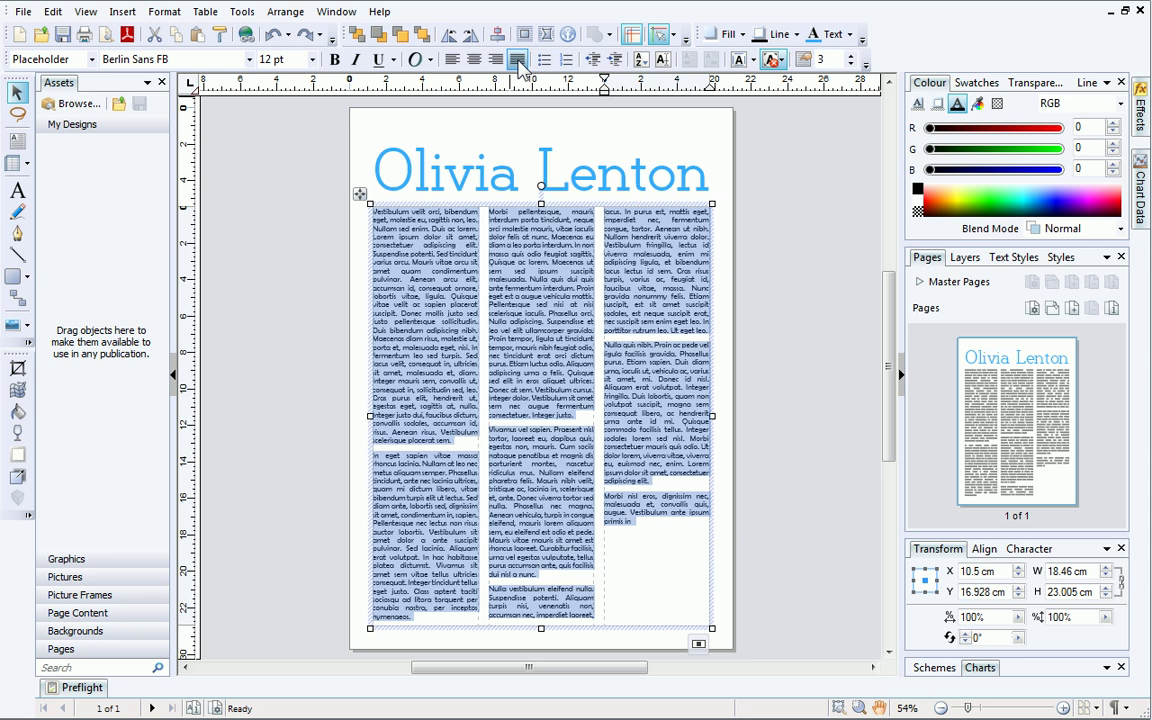
Draw an empty rectangular picture frame, about 18.46 × 9.814 cm, across the top of the text frame.
click(29, 331)
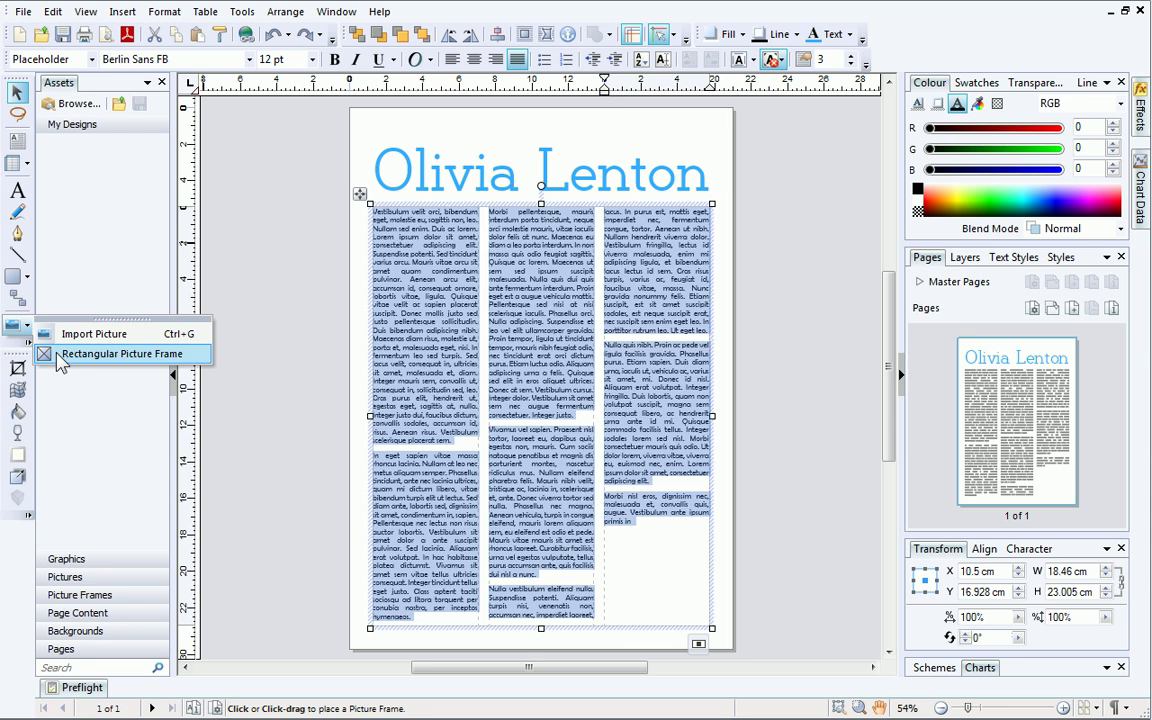
click(58, 357)
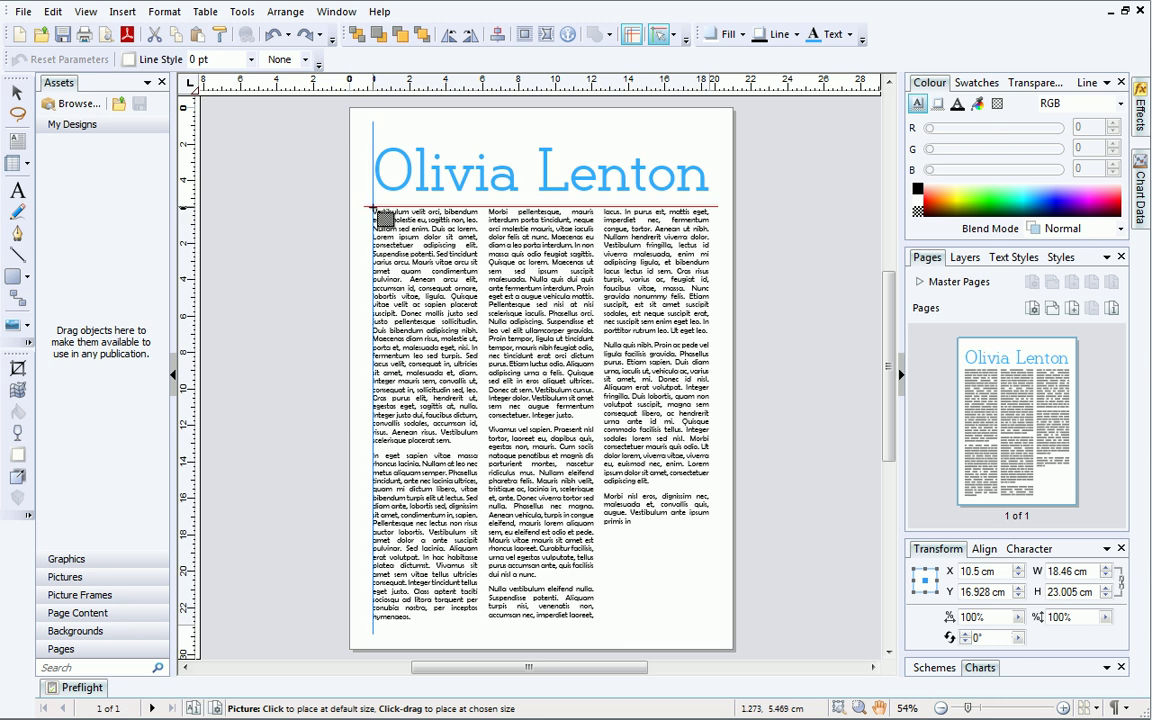
drag(373, 208, 707, 385)
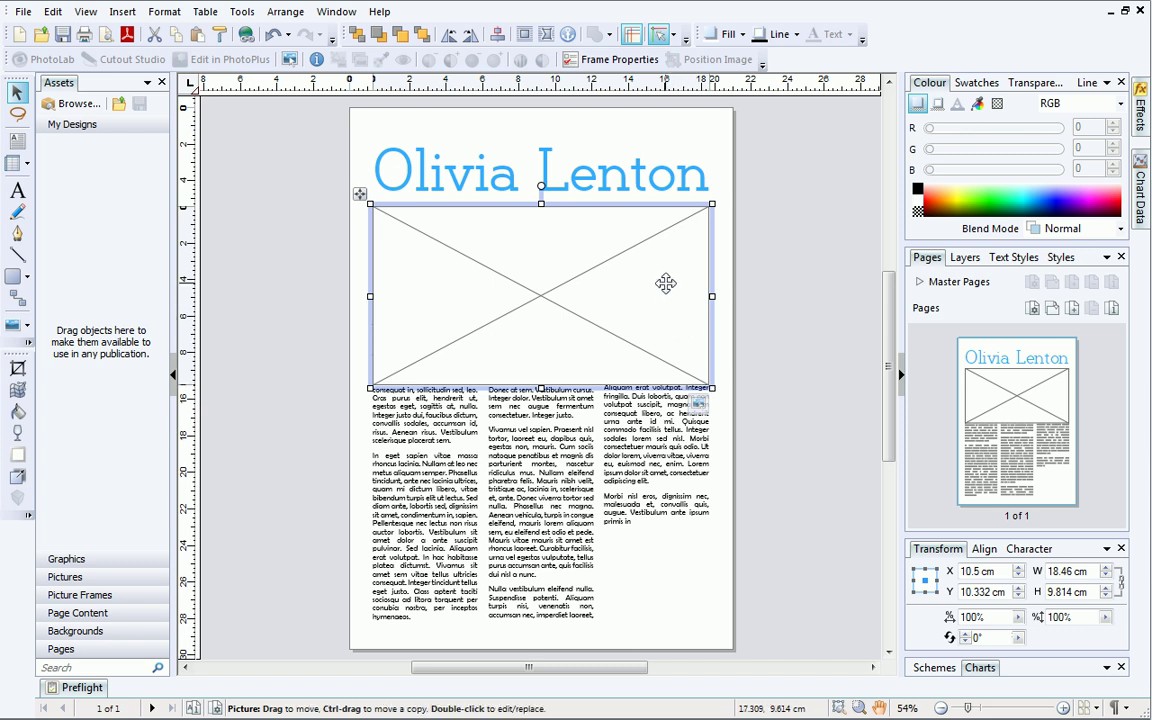
Set the picture frame's text wrapping to Square on all sides.
right_click(667, 287)
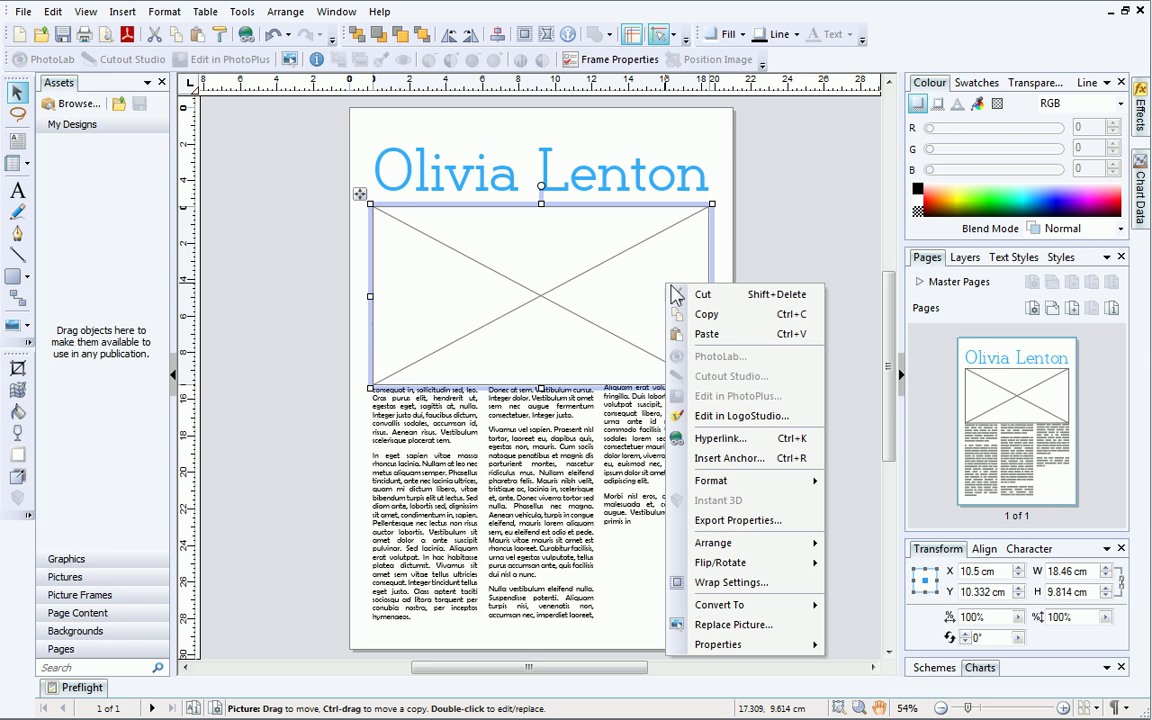
click(786, 584)
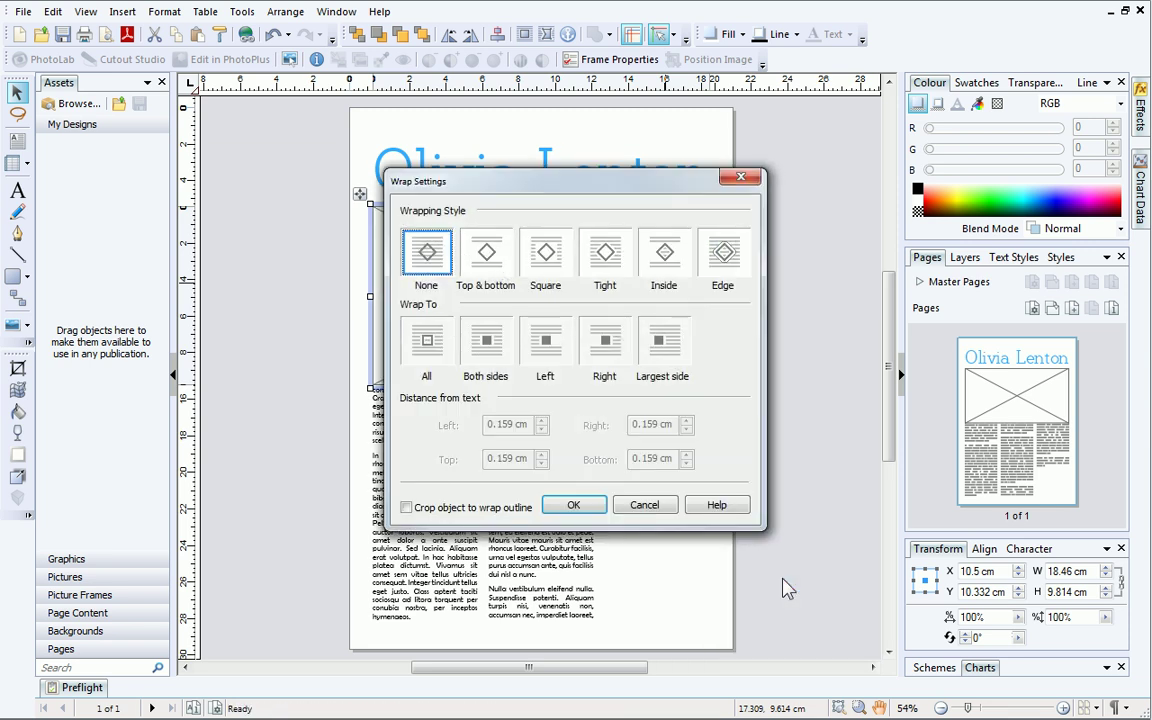
click(566, 268)
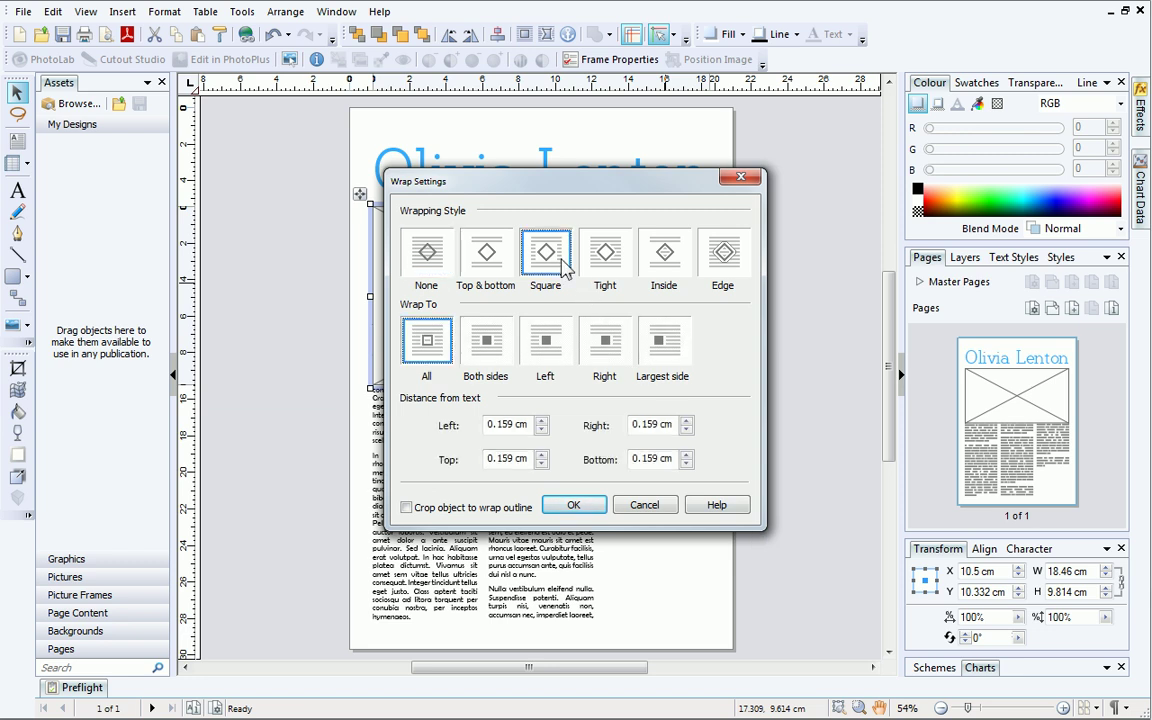
click(574, 505)
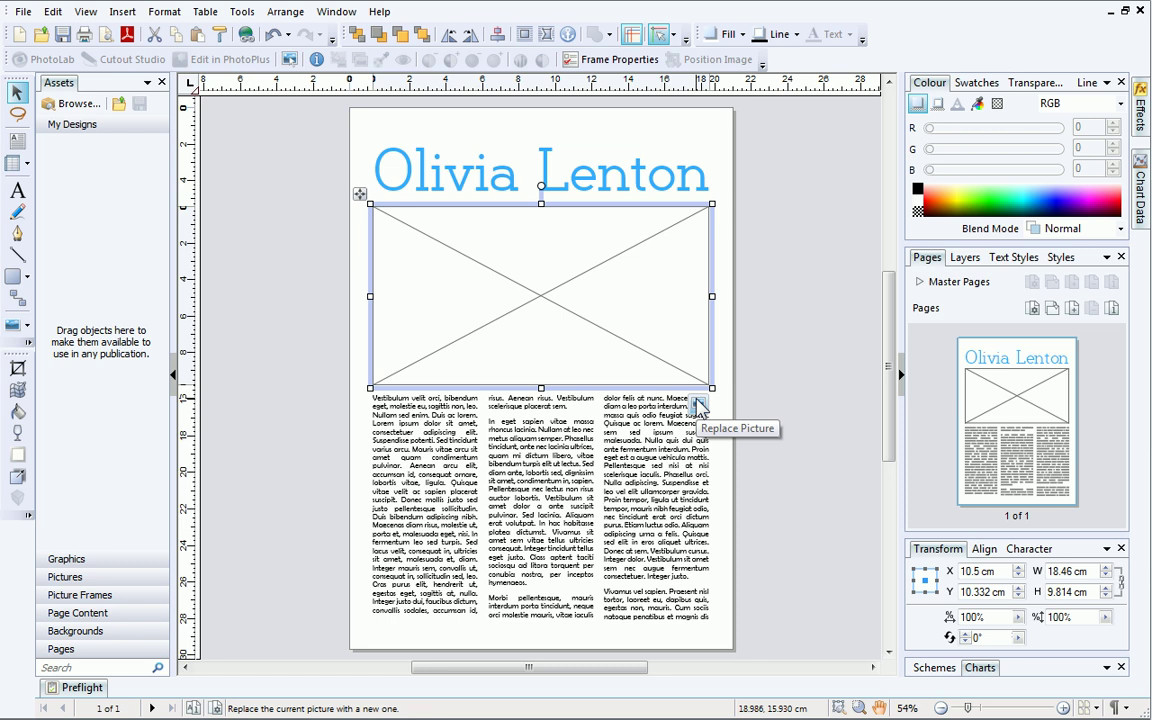
Load the beach photo 060602b0063.JPG into the picture frame.
click(699, 405)
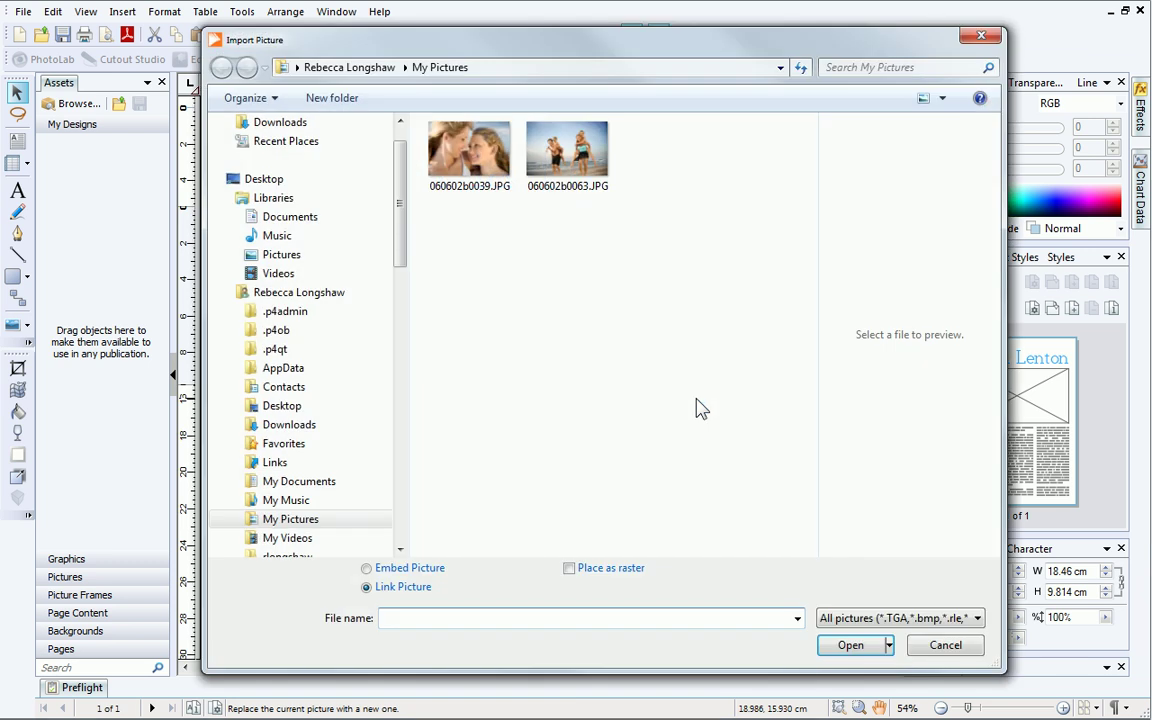
click(588, 178)
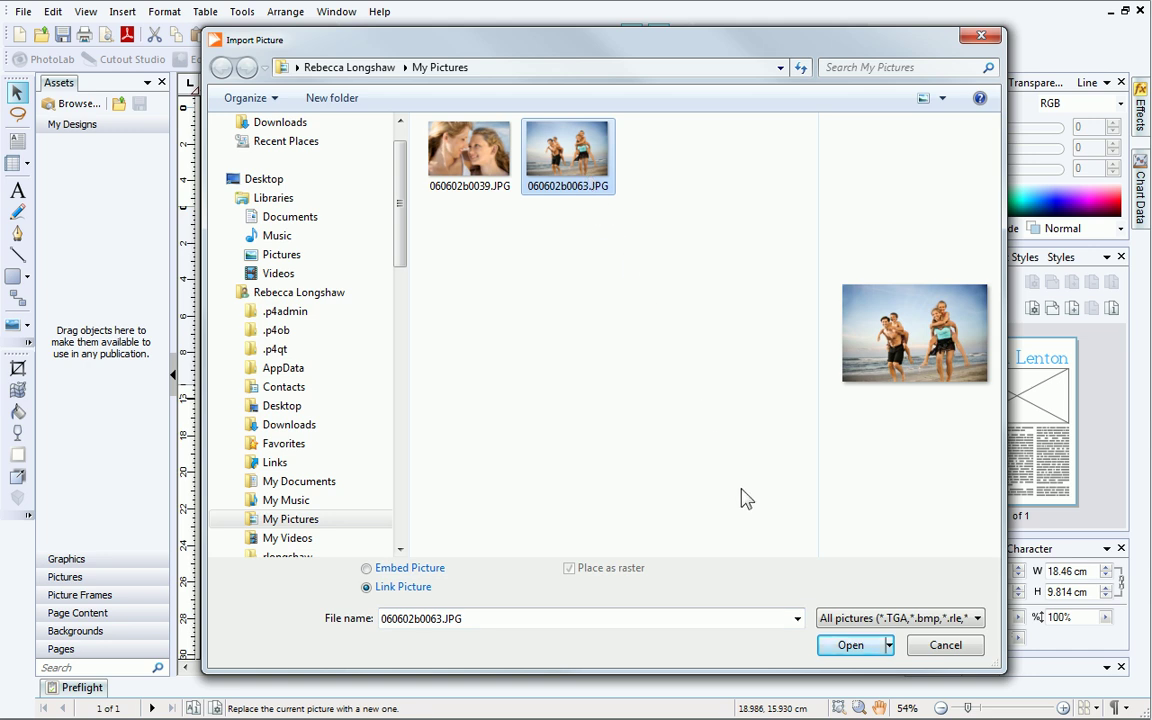
click(836, 648)
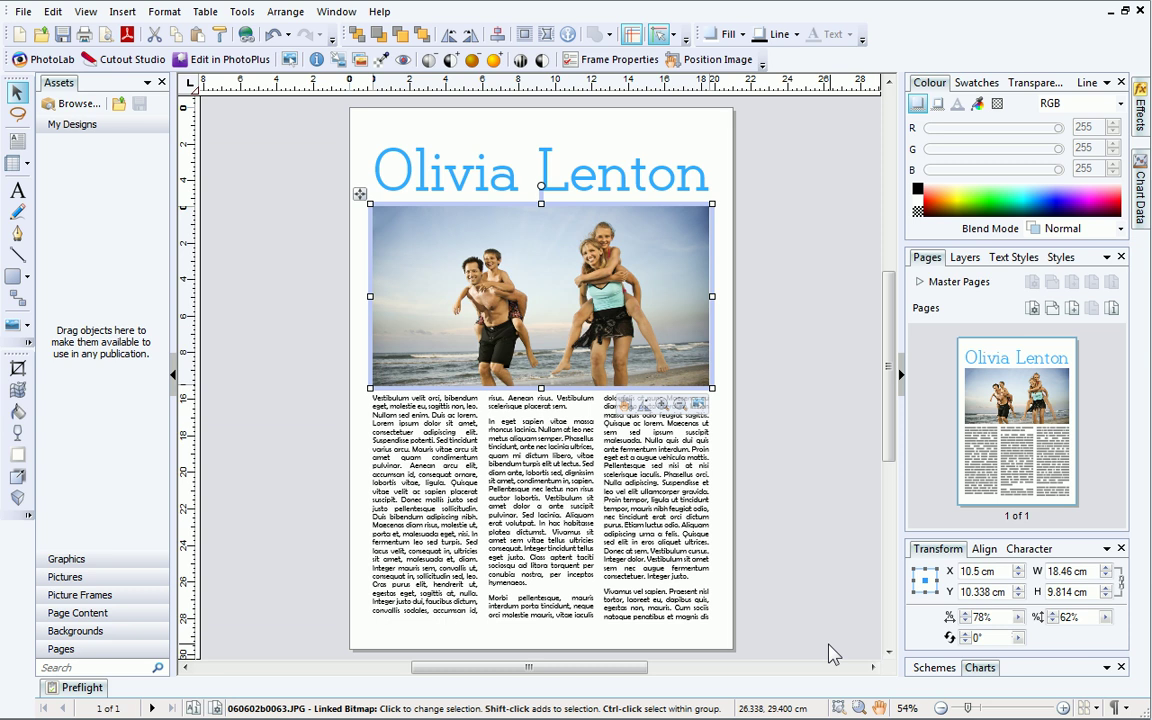
Shift the photo higher, scale it down inside its frame, and adjust the frame size.
click(624, 405)
drag(575, 368, 571, 318)
click(661, 404)
click(661, 404)
click(645, 404)
click(645, 404)
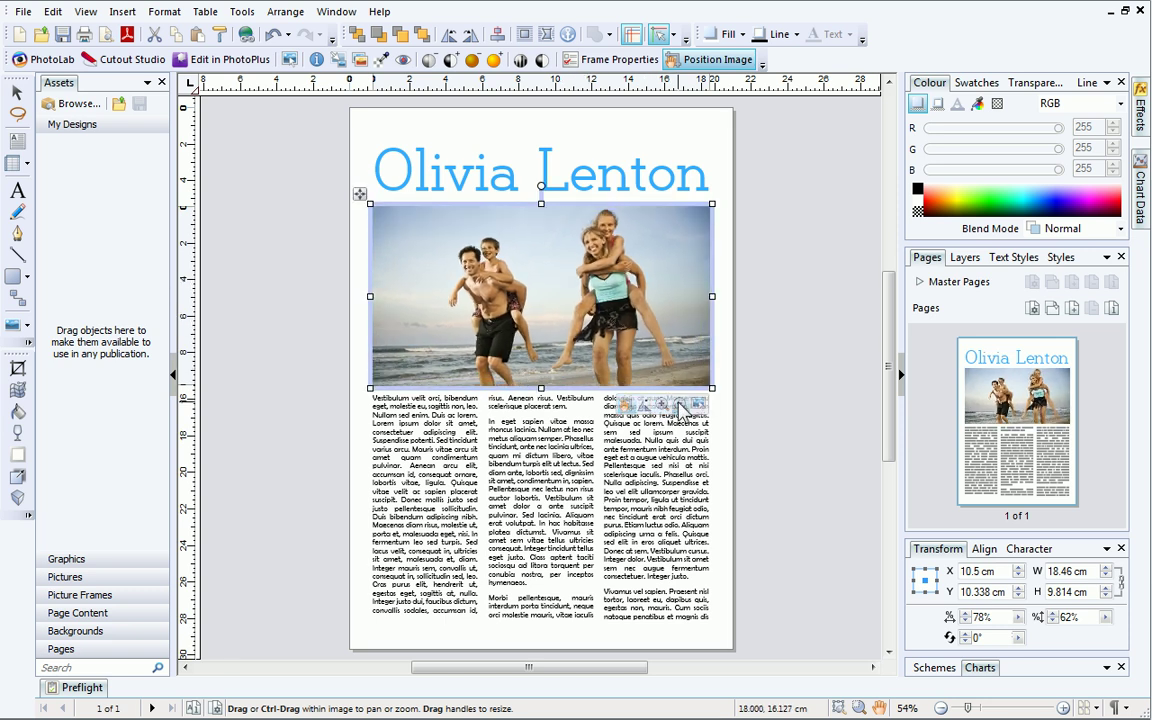
drag(708, 386, 718, 422)
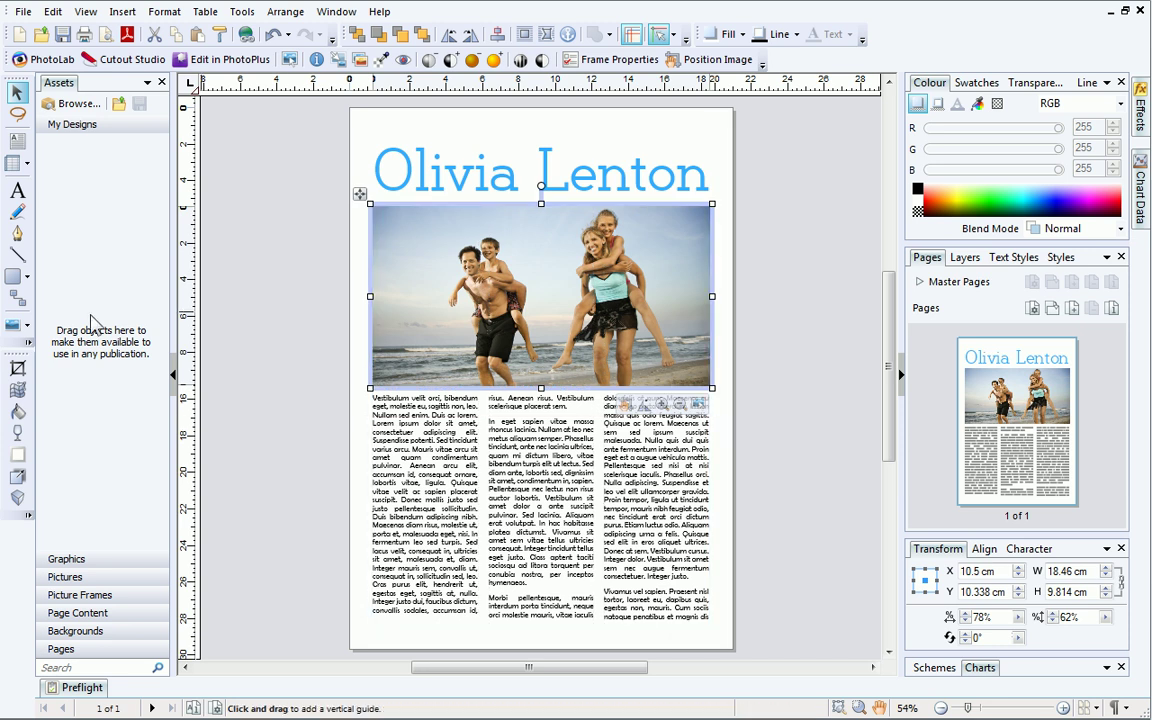
click(30, 325)
Draw a rectangular picture frame in the middle column with Square text wrapping.
click(62, 353)
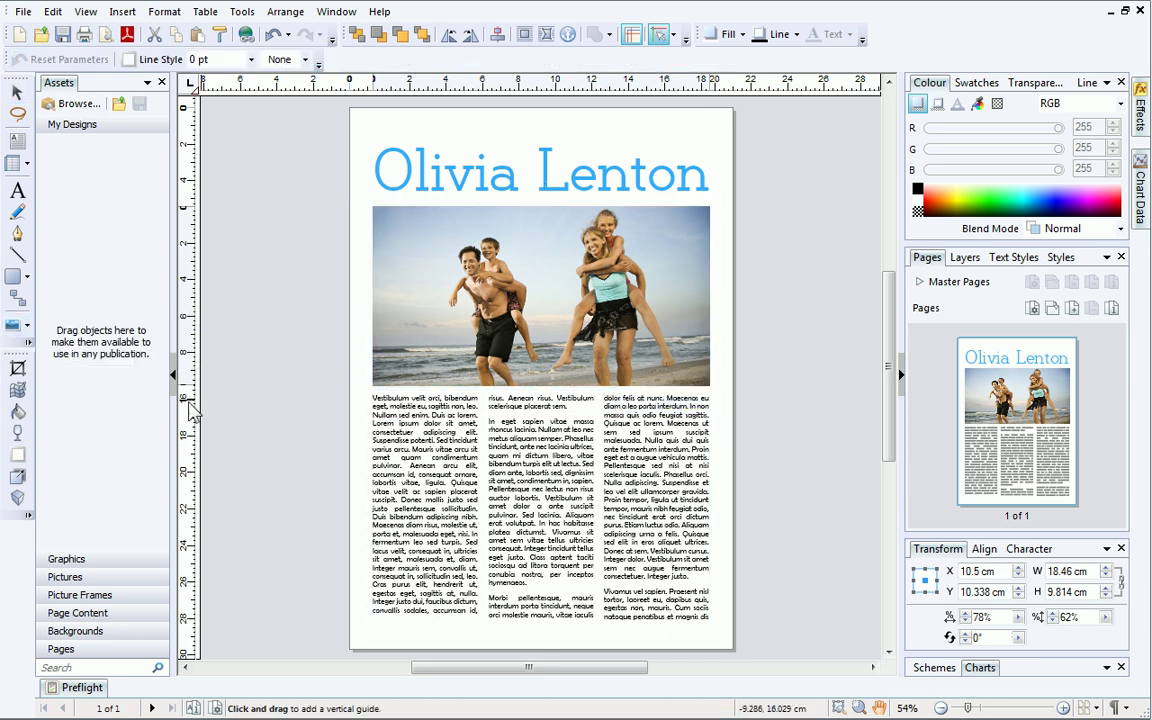
drag(489, 432, 594, 581)
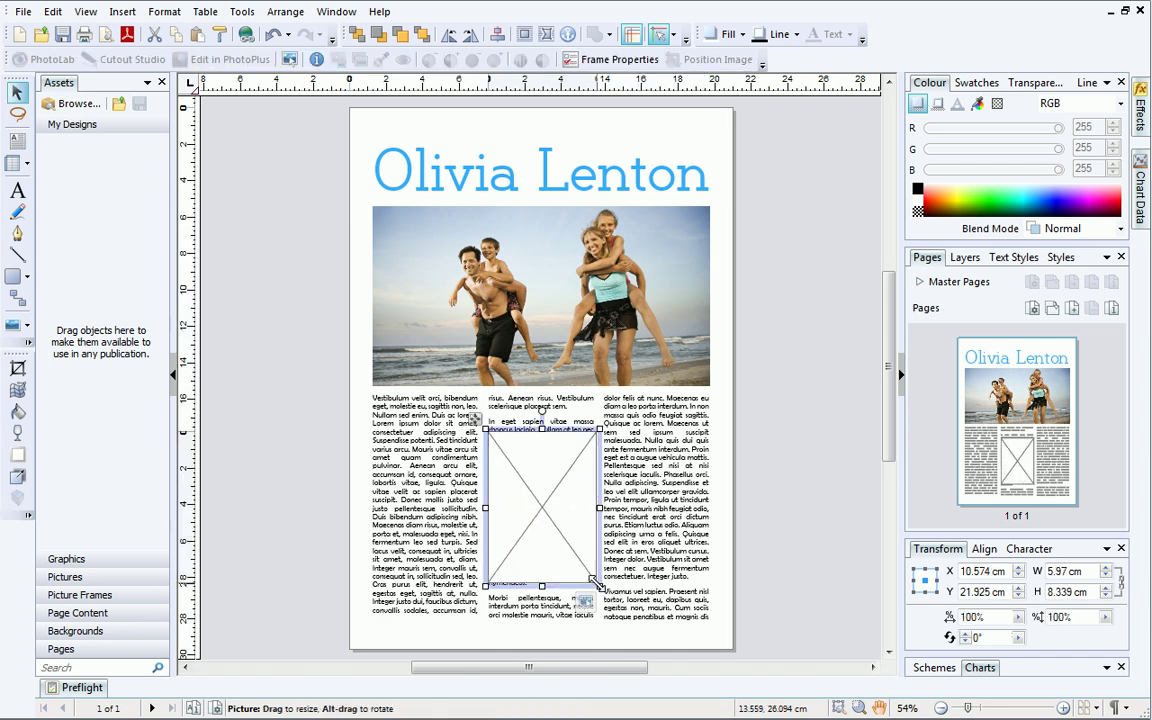
right_click(567, 508)
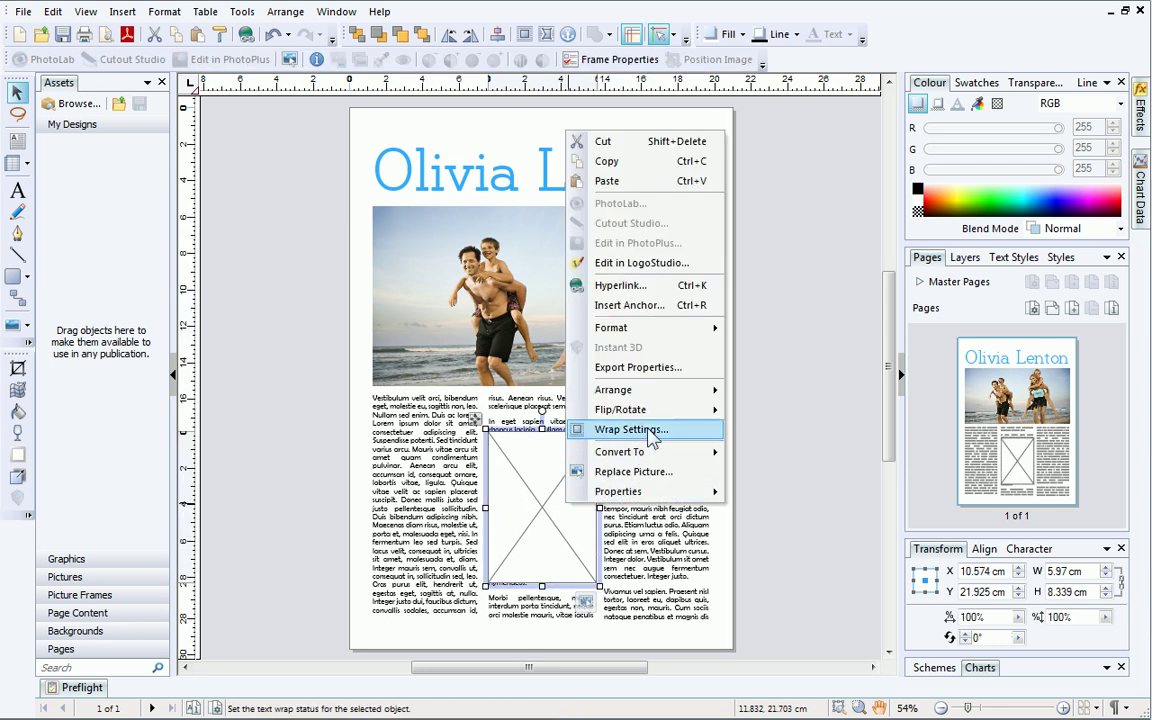
click(651, 433)
click(546, 254)
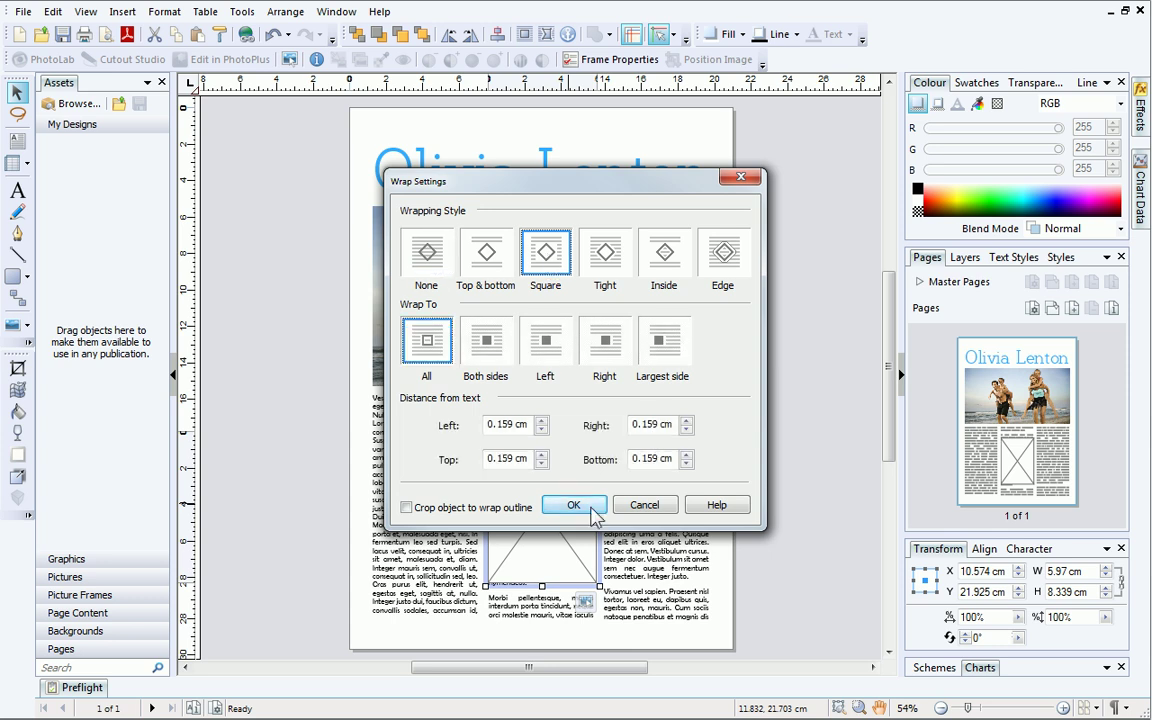
click(574, 505)
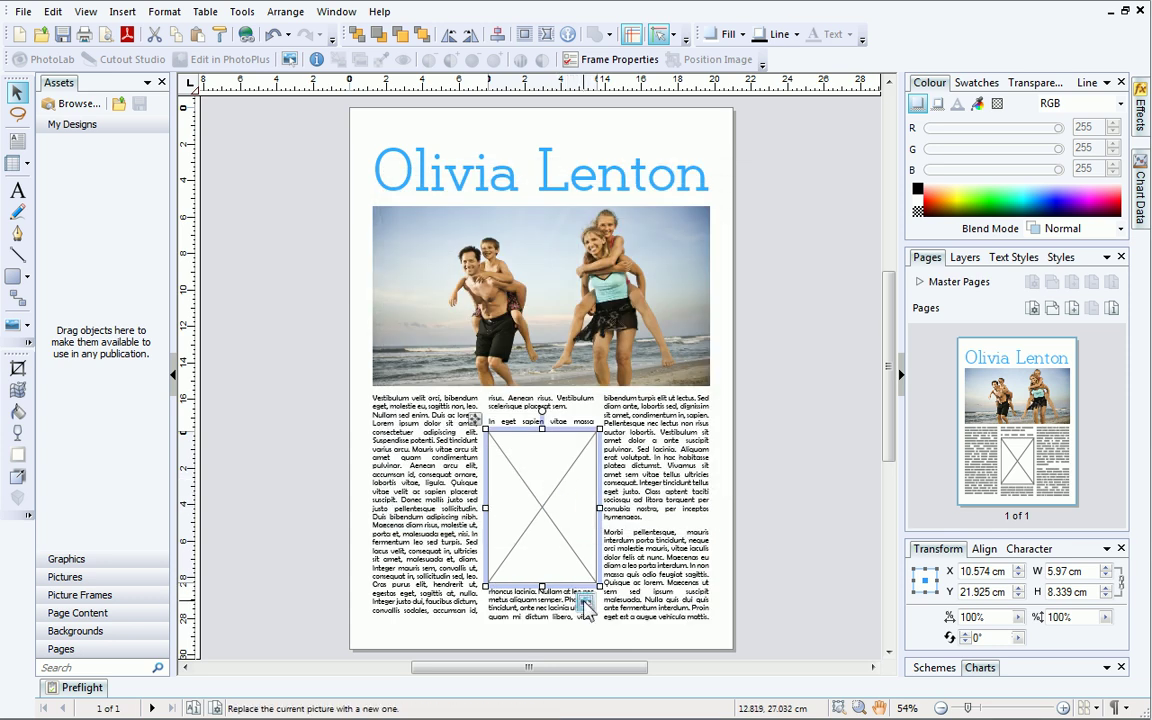
Place the two-girls photo 060602b0039.JPG in the middle-column frame.
click(586, 608)
click(466, 165)
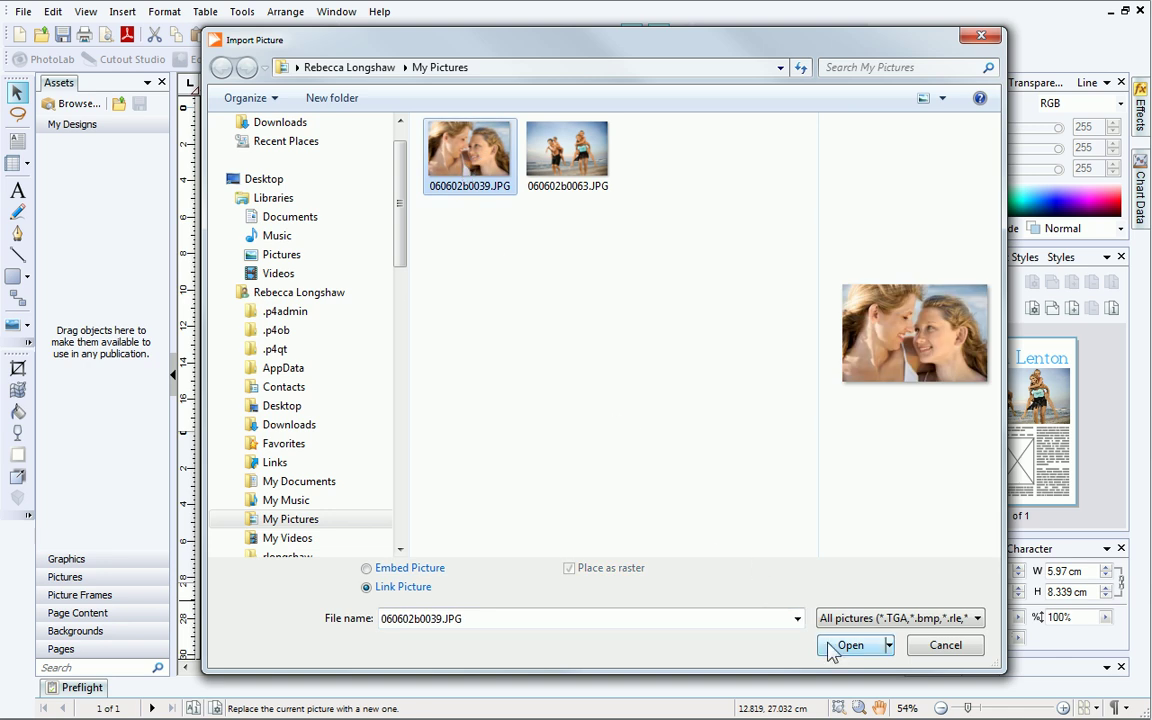
click(848, 646)
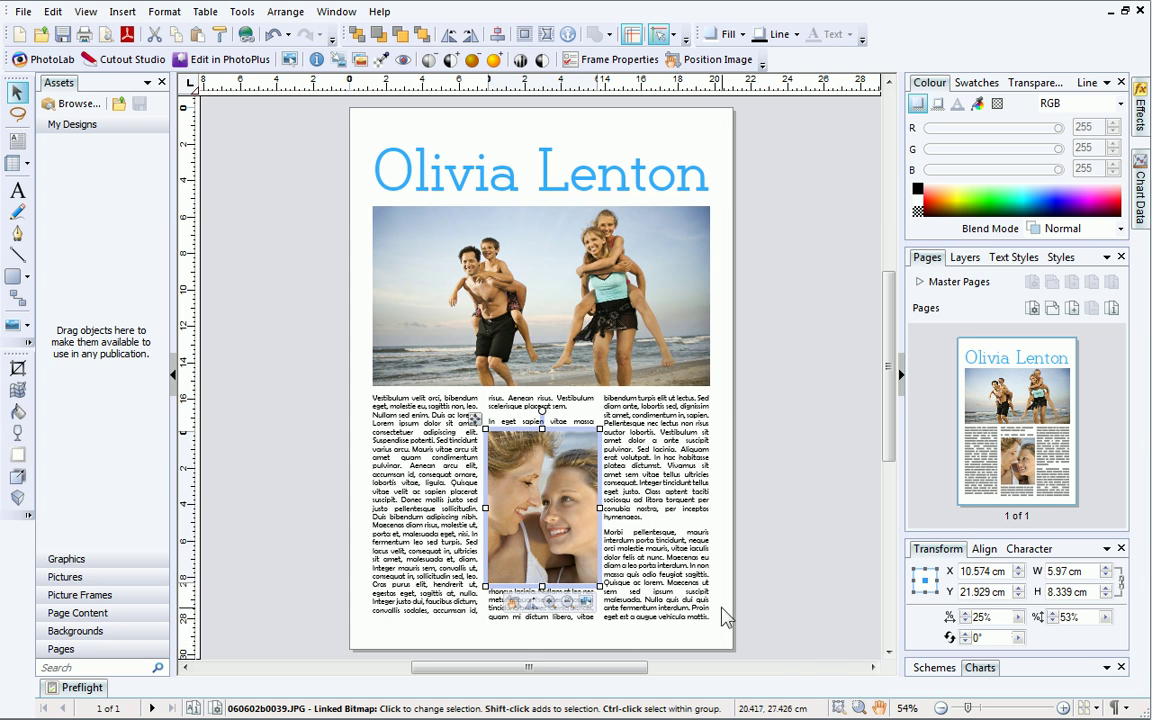
click(426, 436)
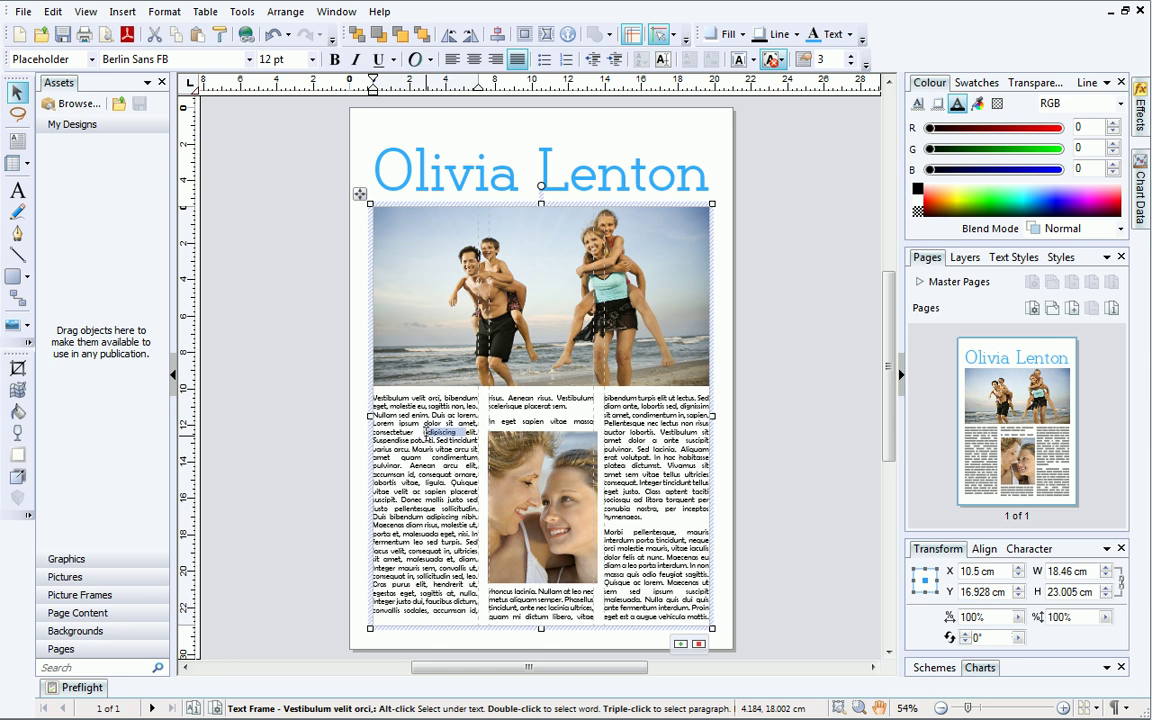
Replace all the placeholder text with the article starting 'Capture those priceless mome'.
key(ctrl+a)
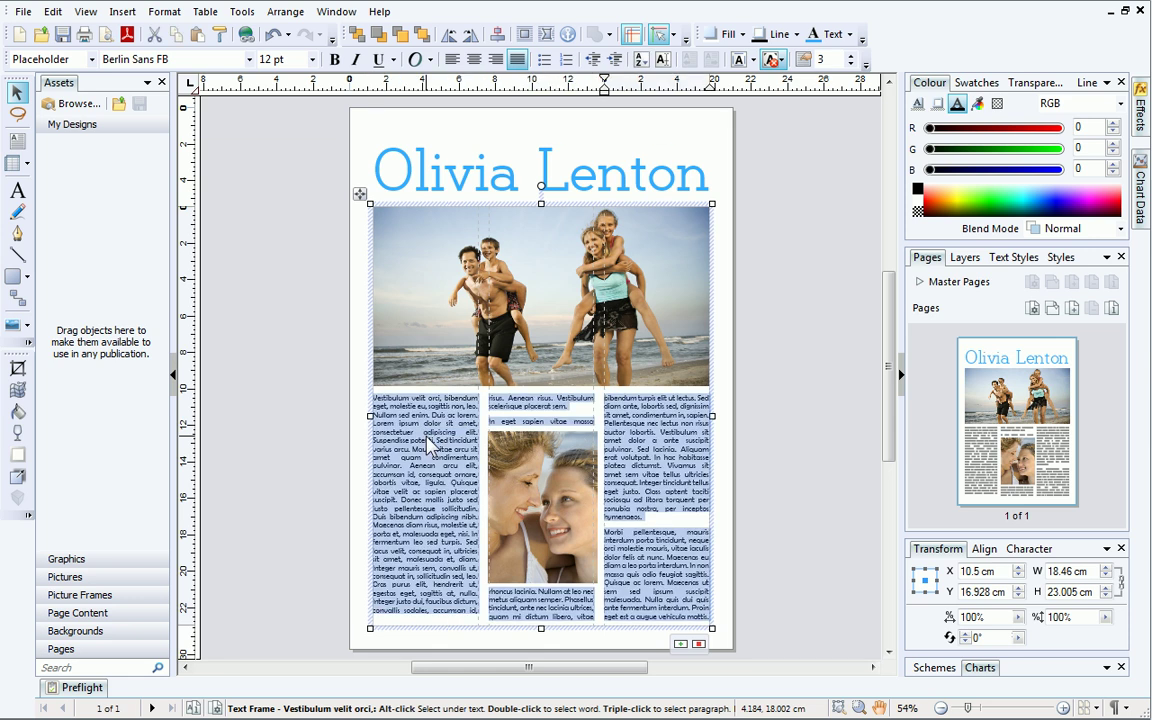
text(Cap)
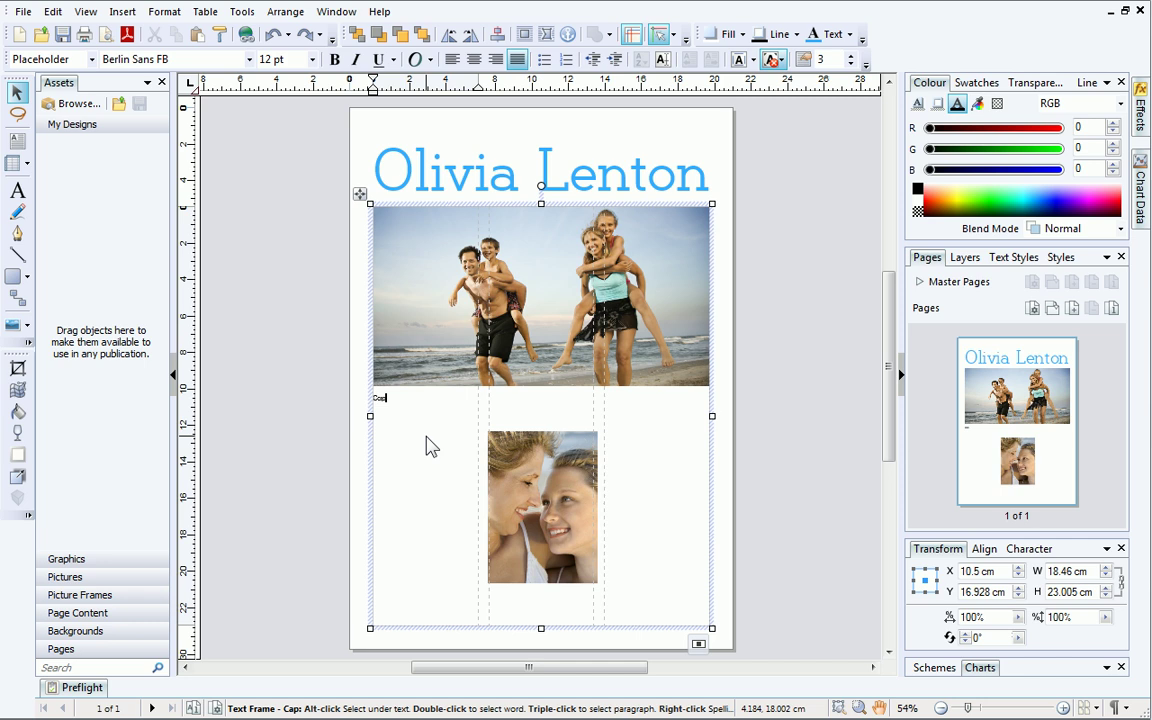
text(ture those pricele)
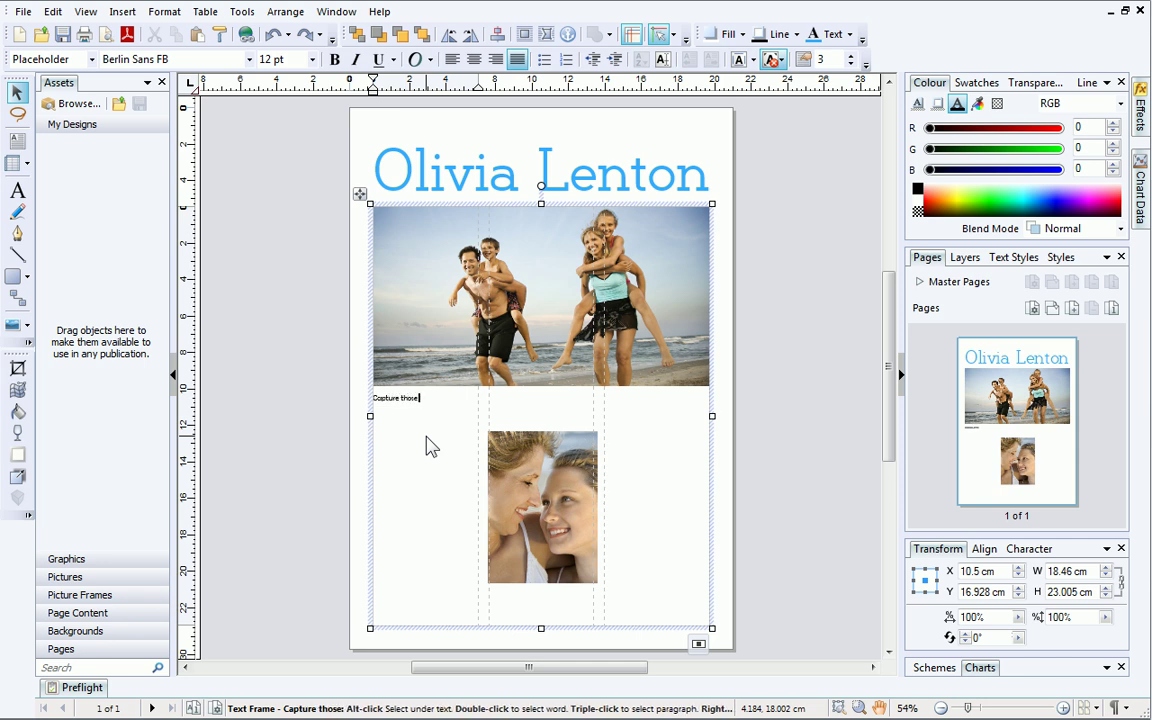
text(ss moments)
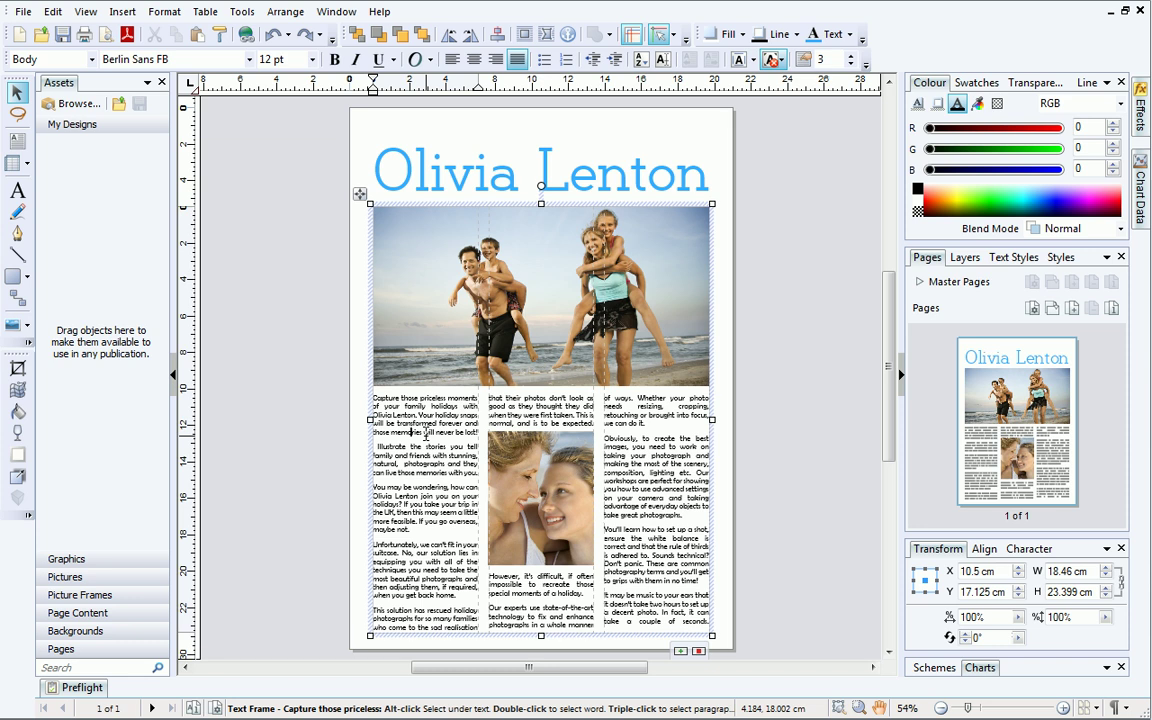
Enlarge the article's first paragraph to 14 pt.
triple_click(440, 421)
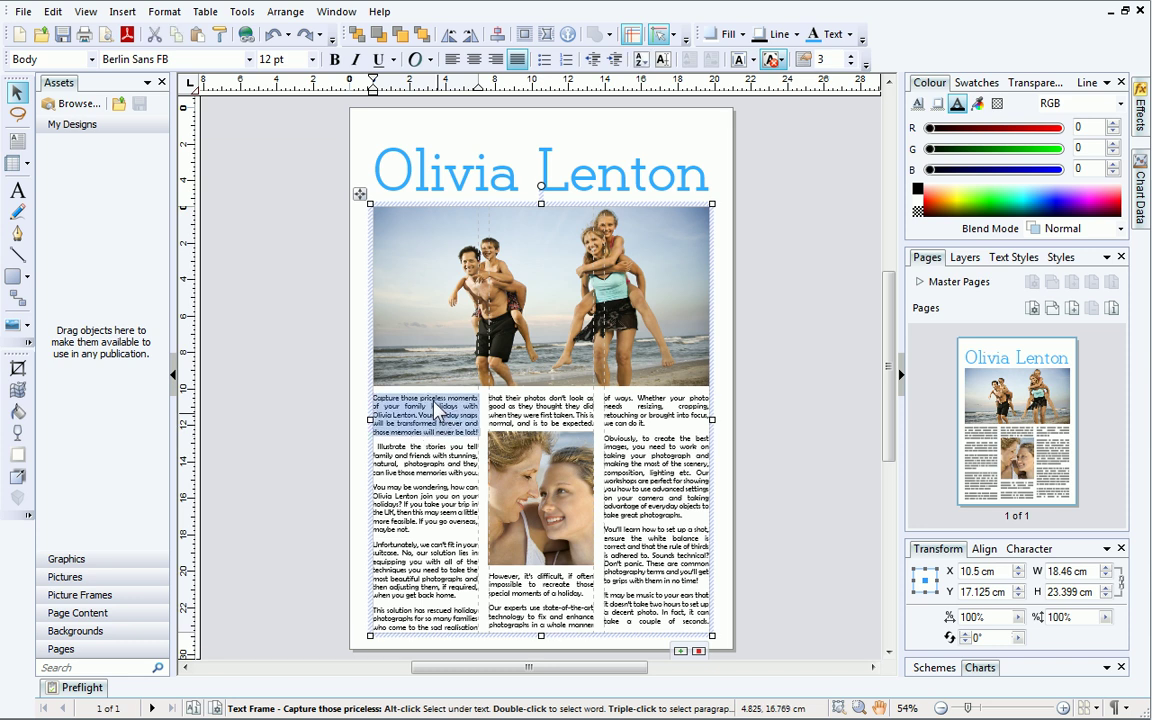
click(312, 61)
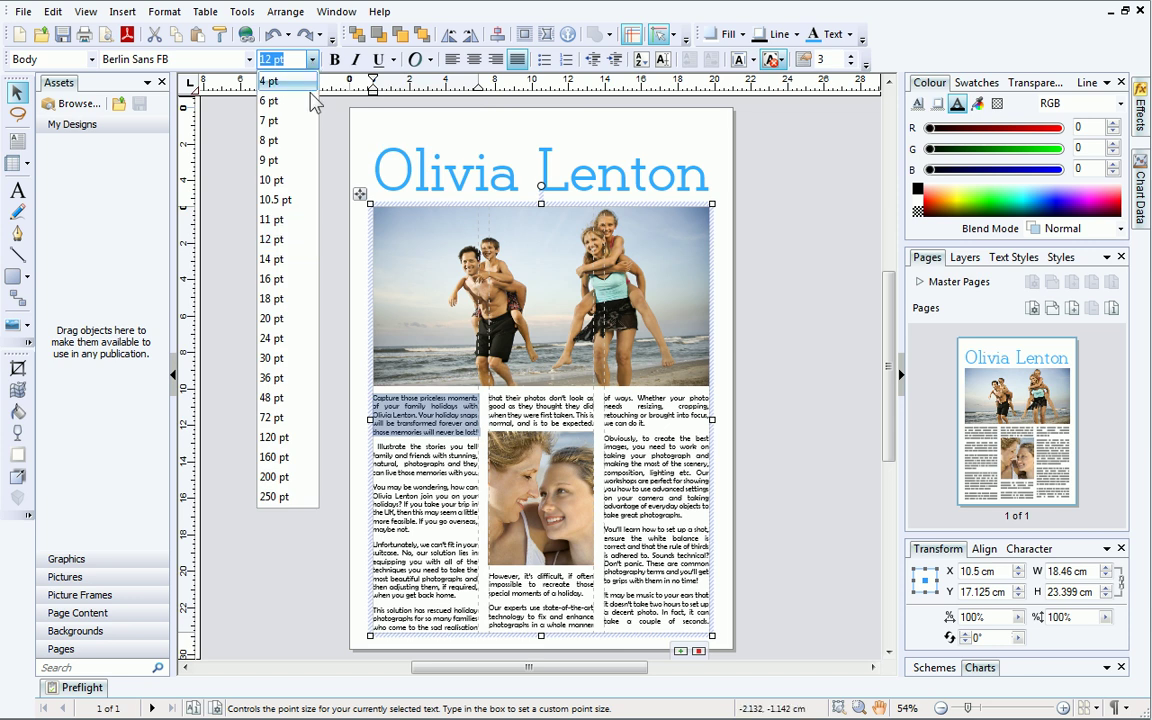
click(296, 263)
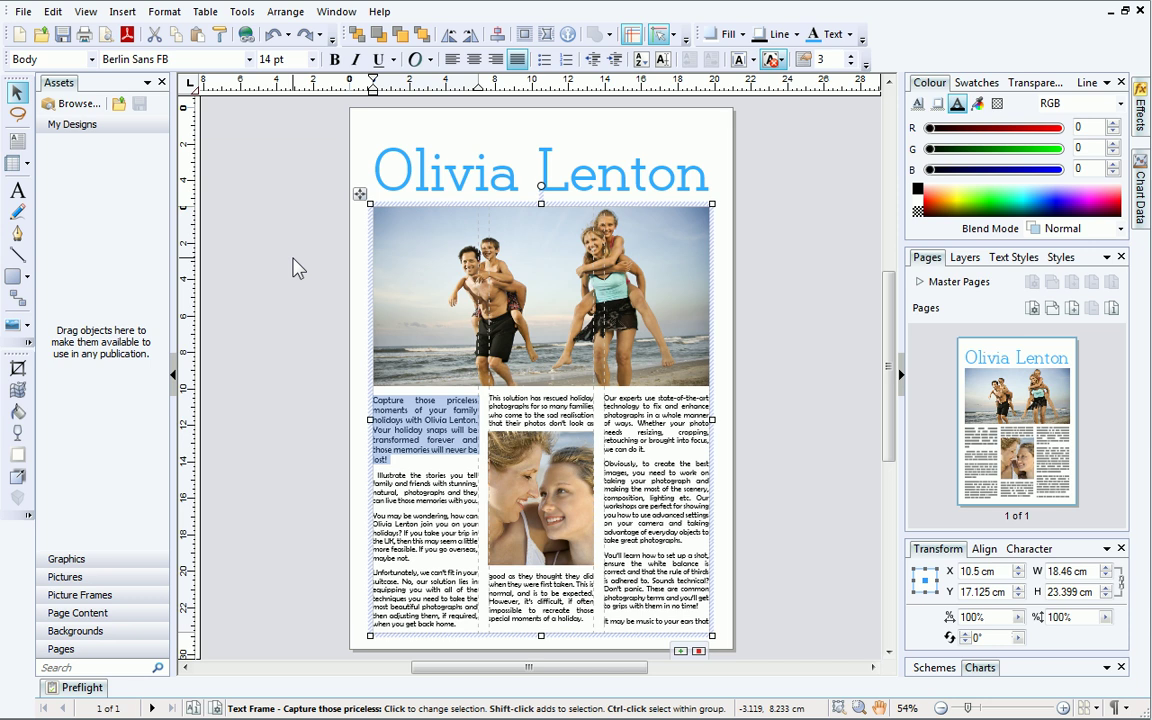
Give the opening paragraph a dropped capital 'C' spanning 3 lines, then deselect.
click(165, 12)
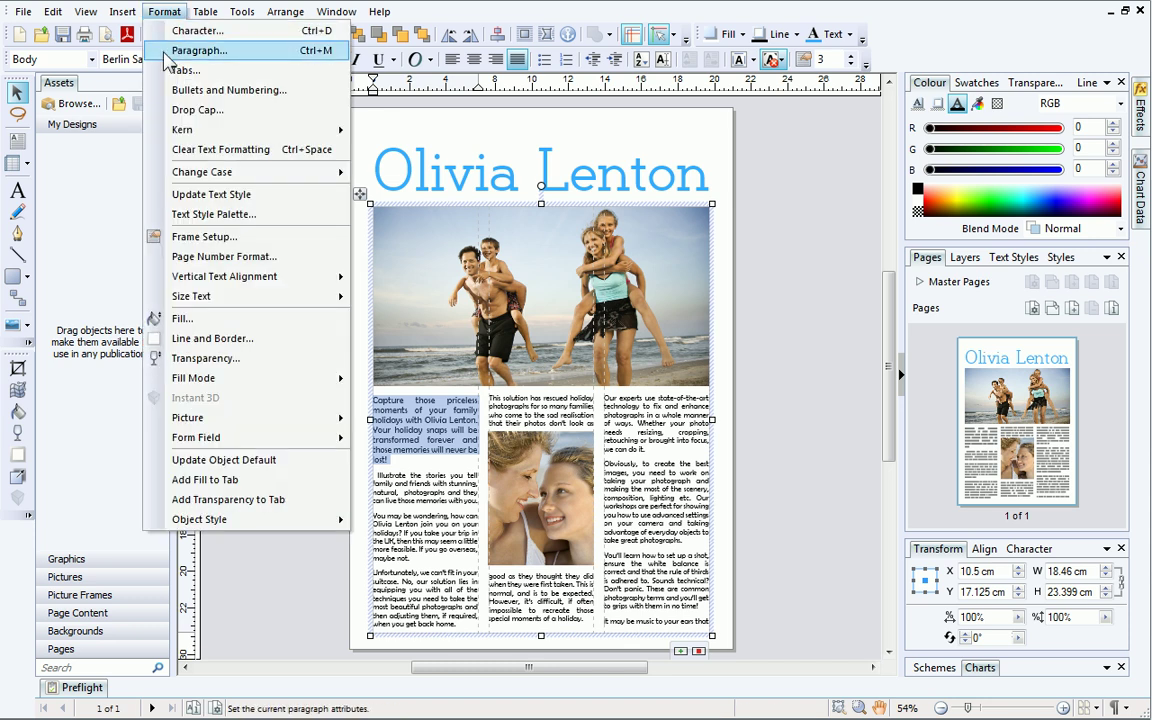
click(168, 52)
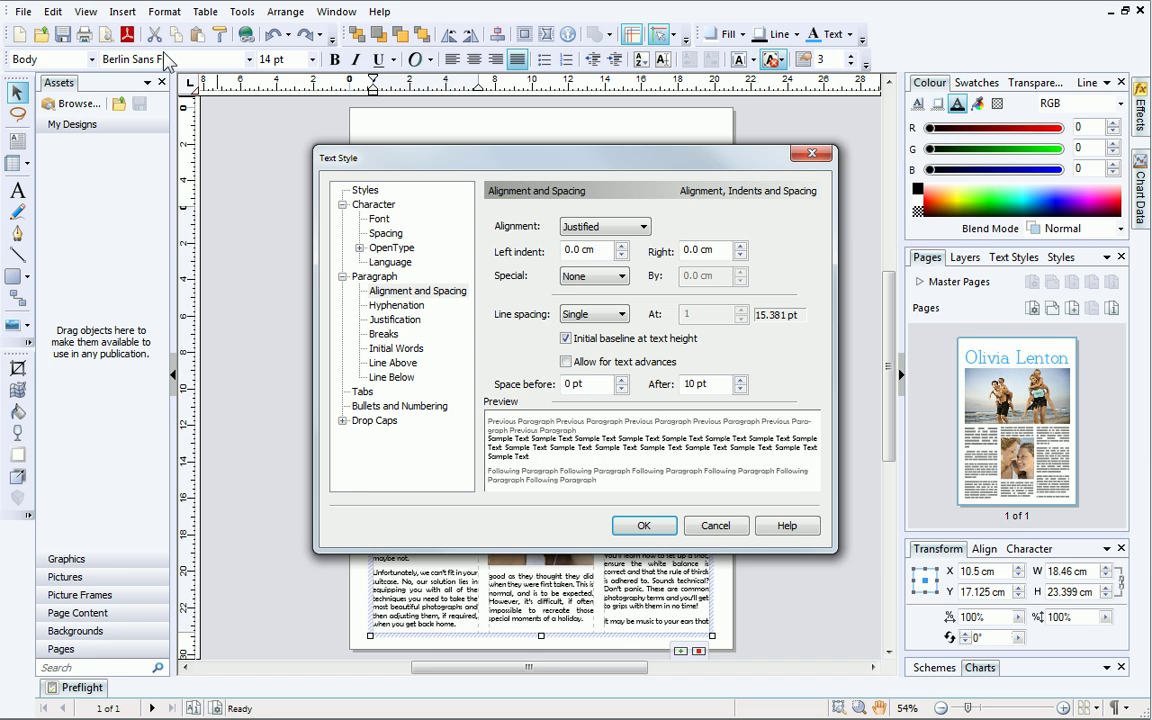
click(394, 424)
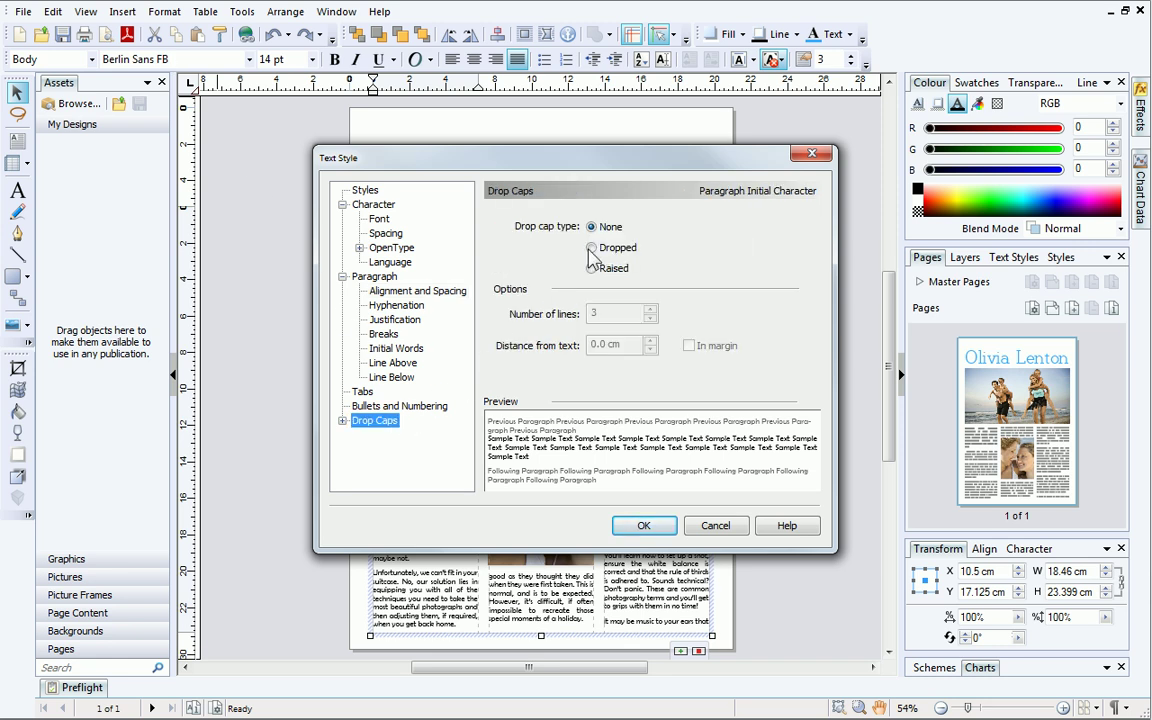
click(591, 248)
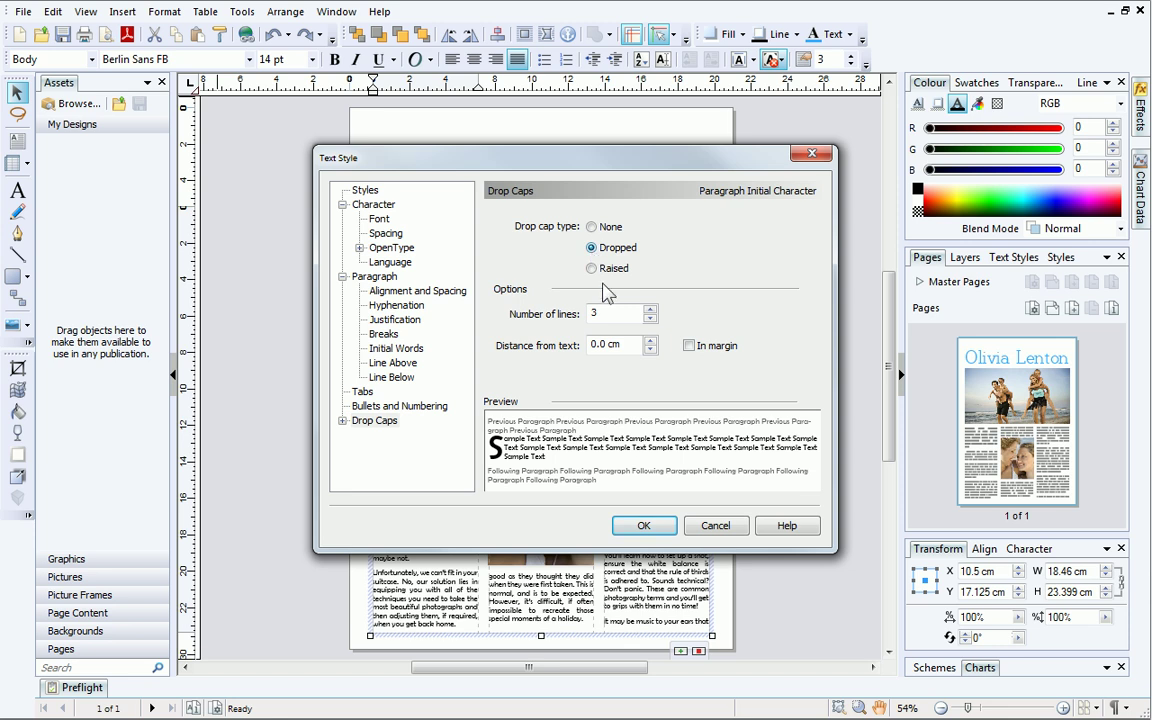
click(645, 528)
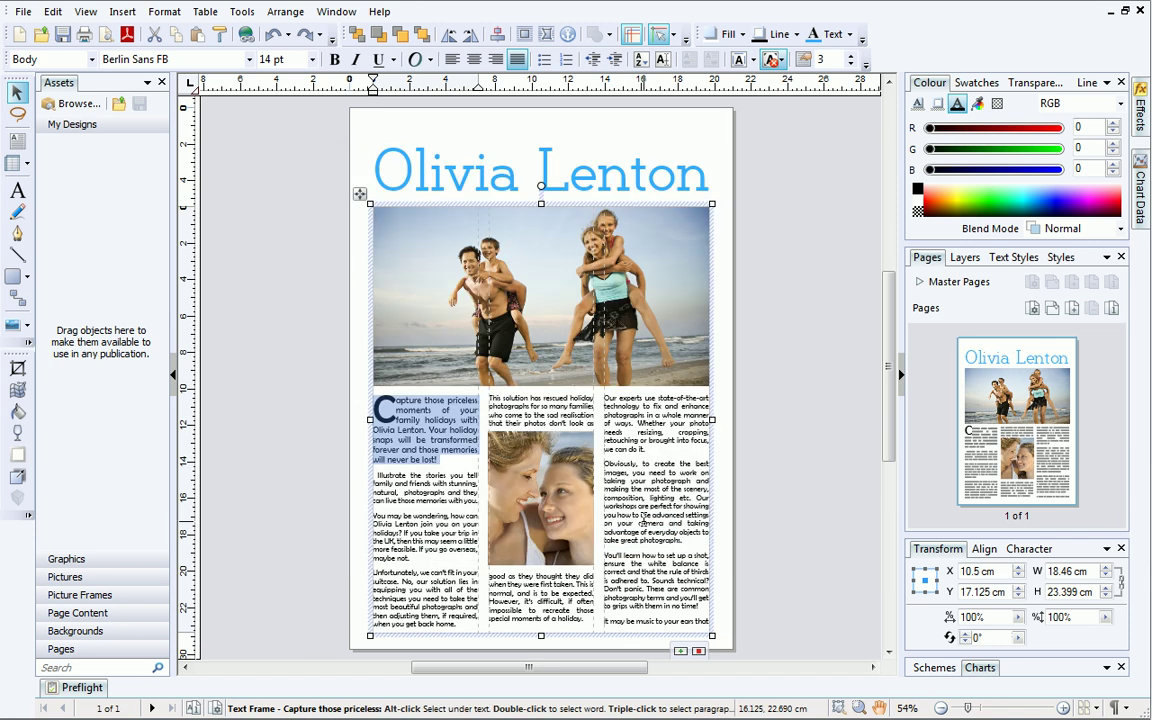
click(797, 596)
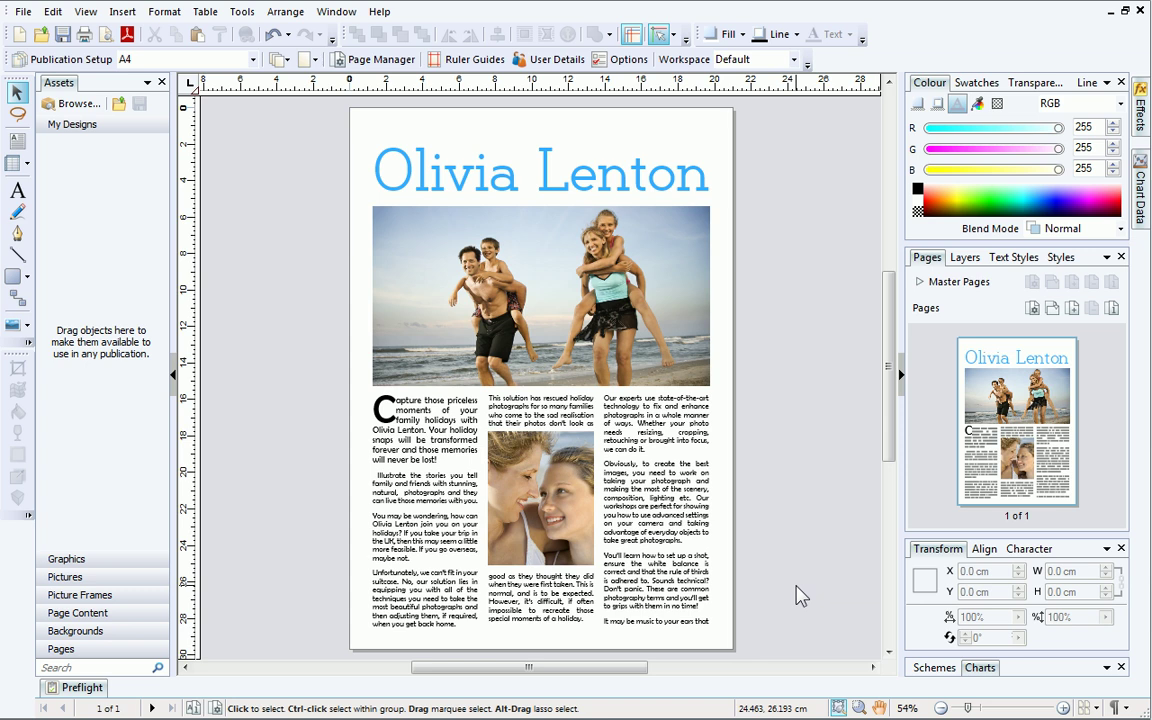